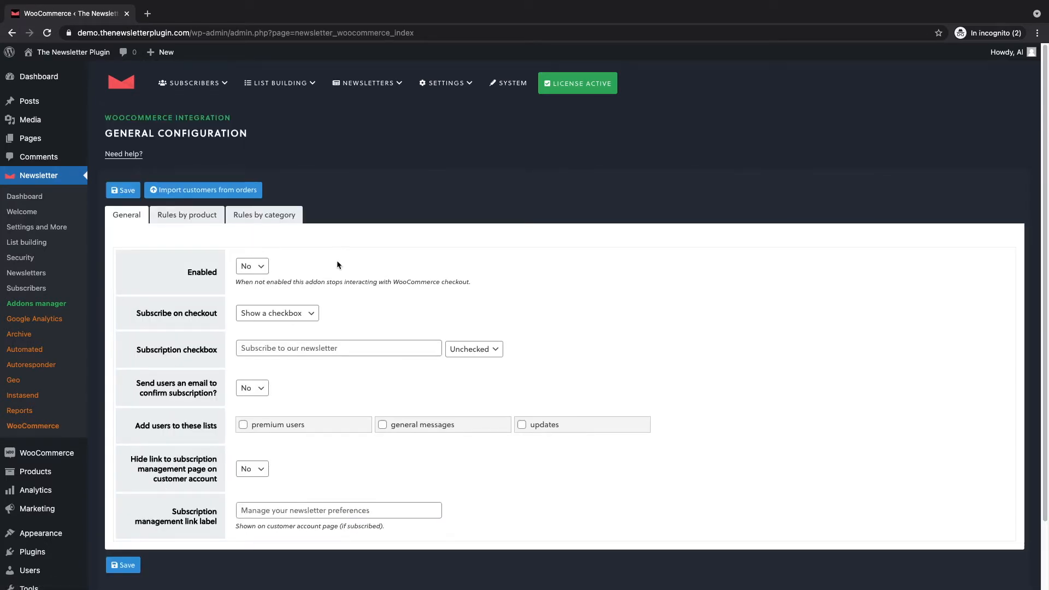
Enable the WooCommerce integration, with Subscribe on checkout set to Show a checkbox and the subscription checkbox Unchecked by default
click(246, 270)
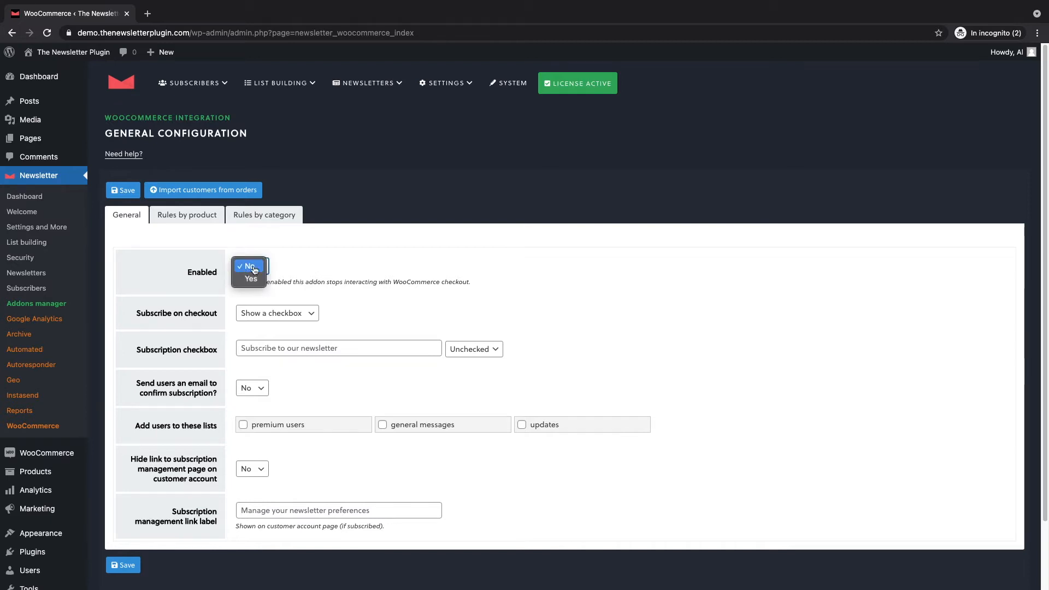
click(252, 281)
click(290, 316)
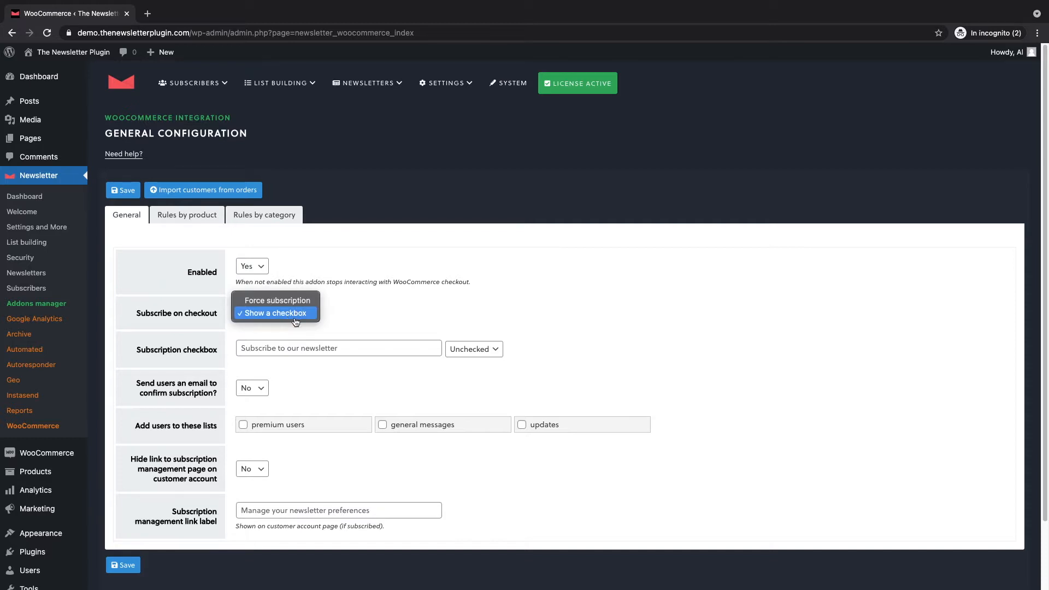
click(295, 320)
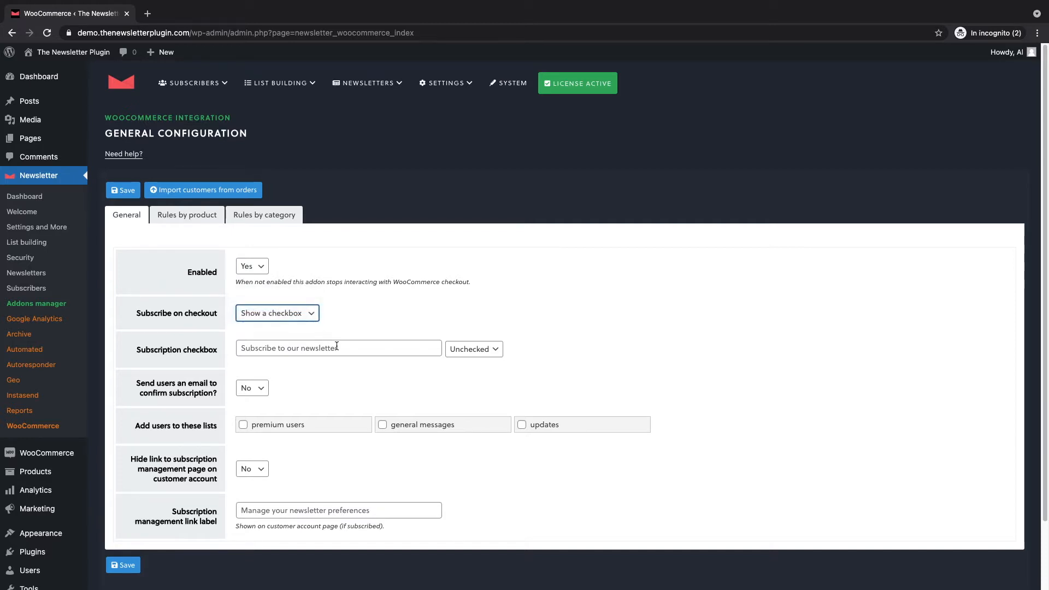
click(491, 351)
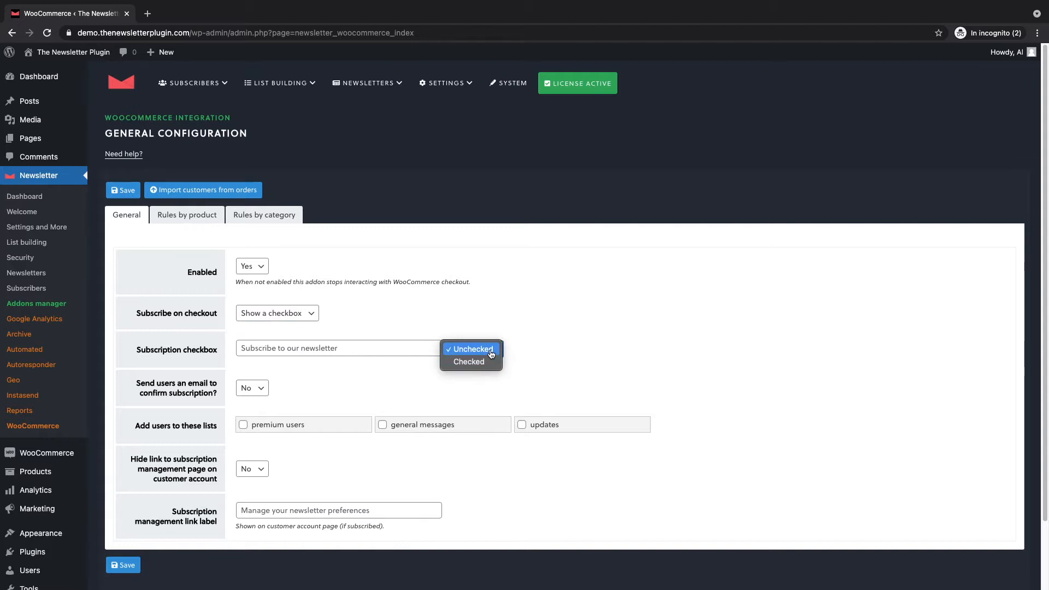
click(491, 354)
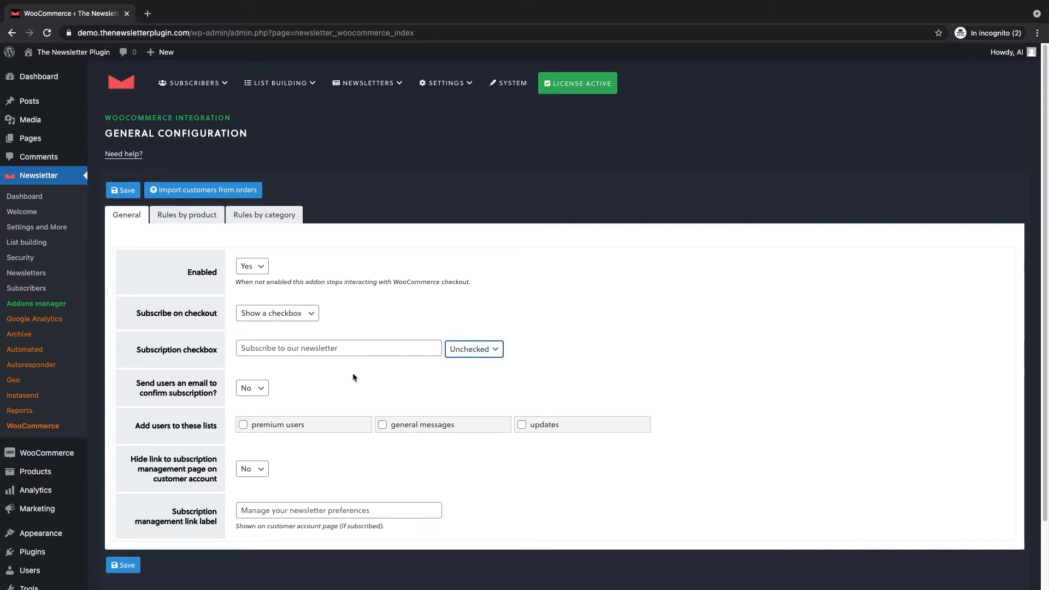
Turn on the subscription confirmation email and assign users to the updates list
click(253, 388)
click(263, 403)
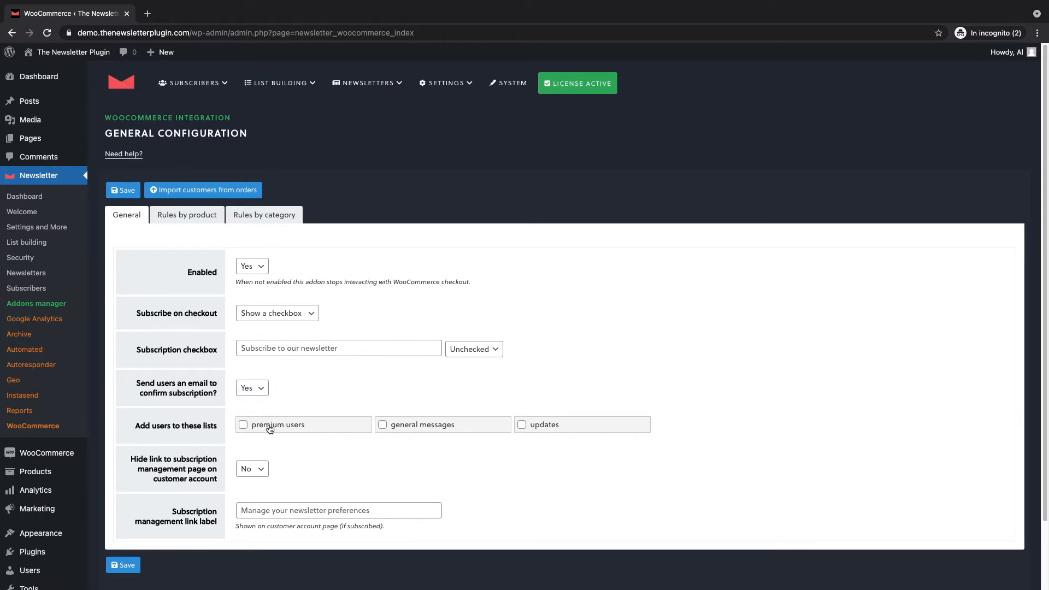
click(521, 425)
Prepare an import of customers from orders as Confirmed, with Update mode and the updates list, and return without importing
click(195, 191)
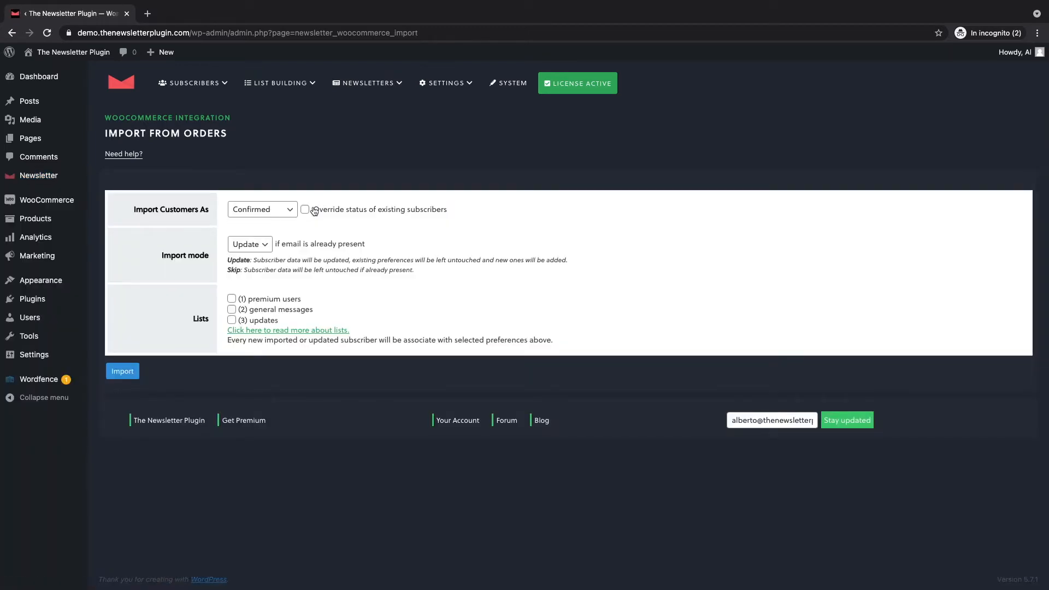
click(294, 213)
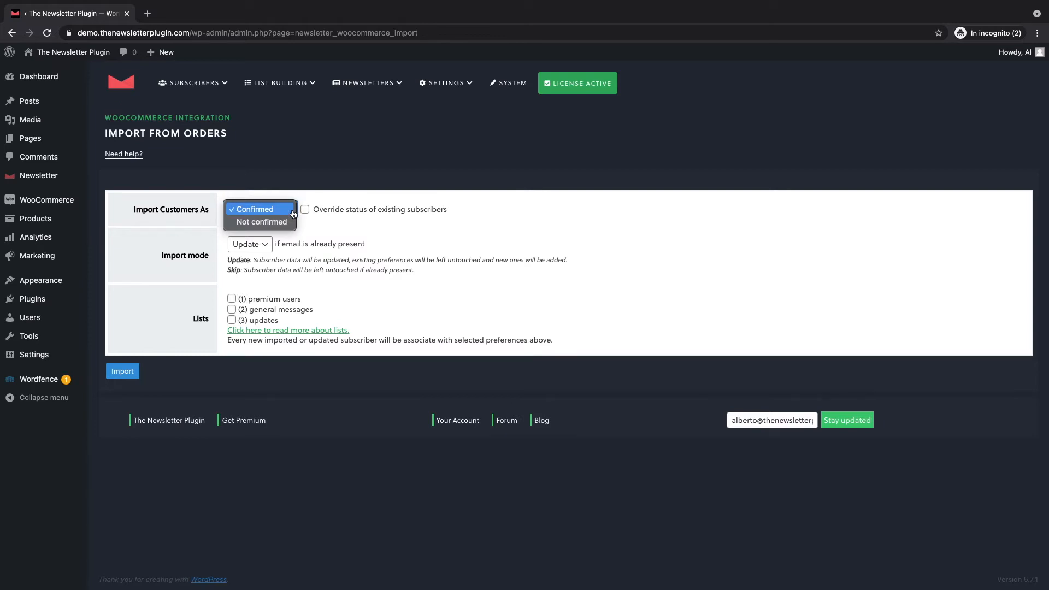
click(294, 210)
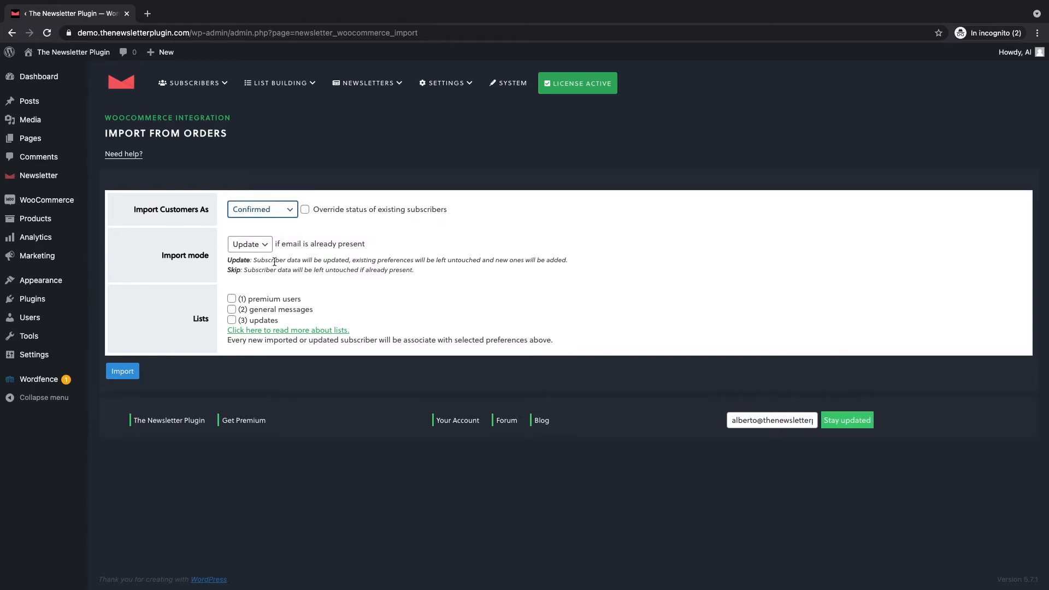
click(265, 246)
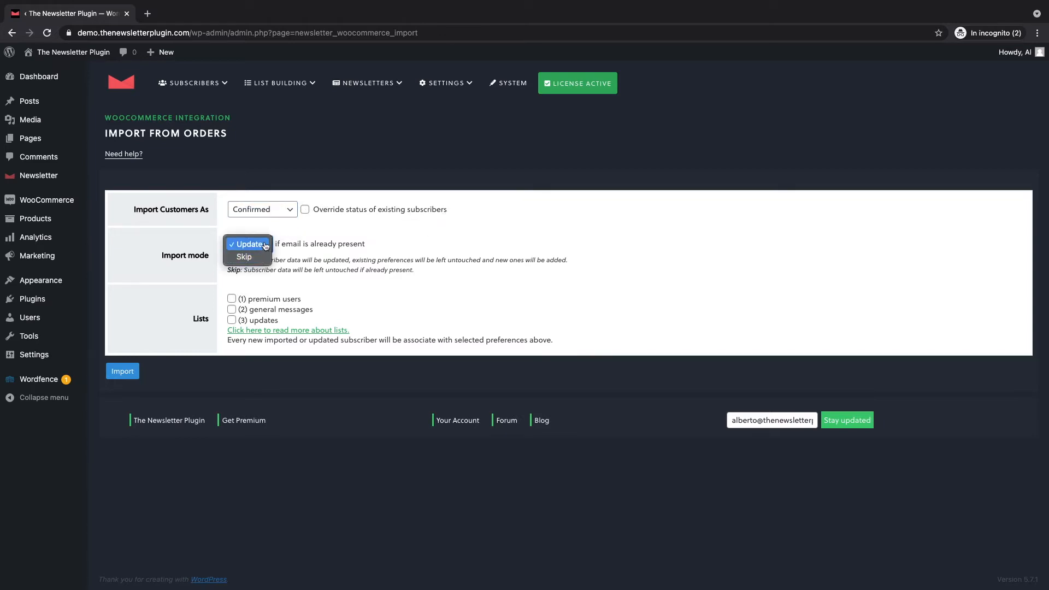
click(251, 245)
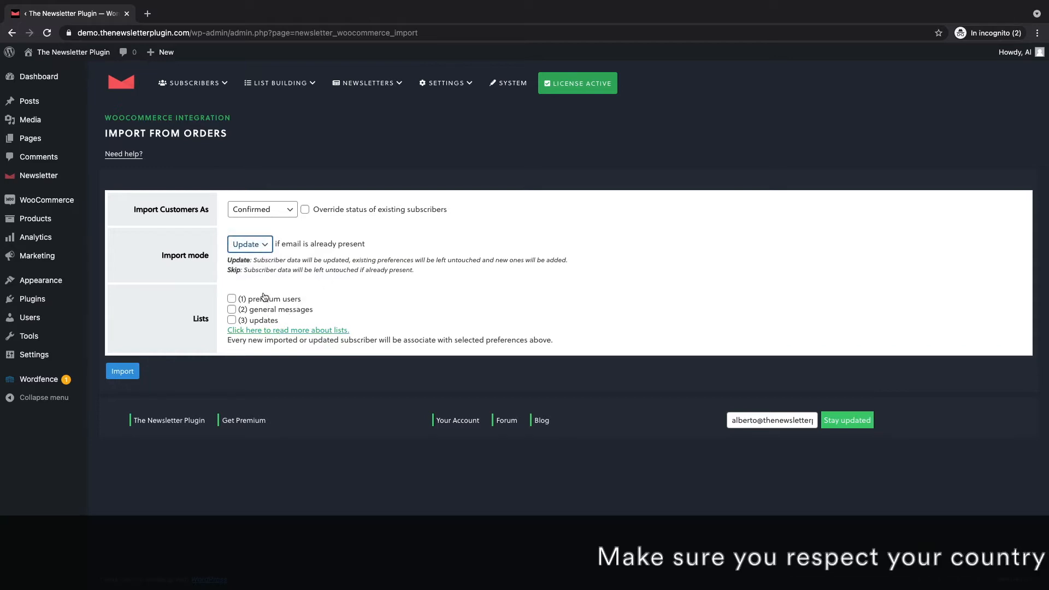
click(232, 321)
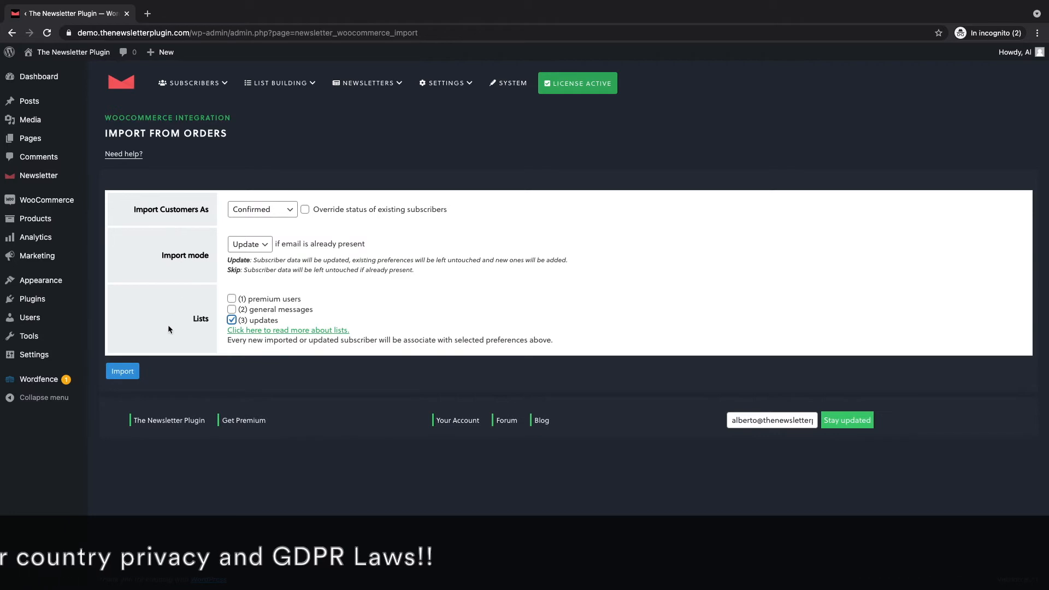
key(alt+Left)
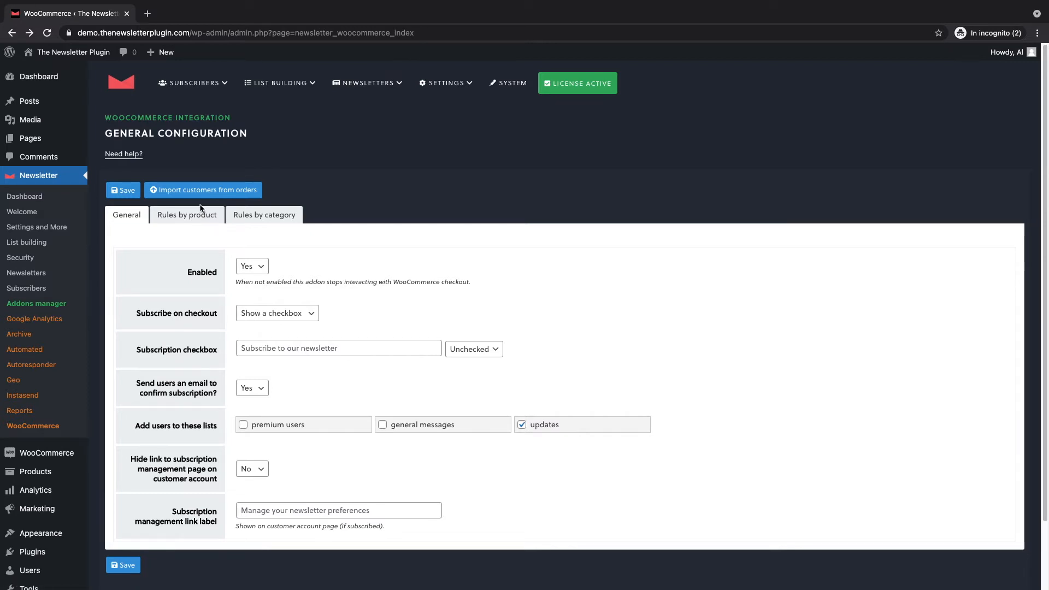
Examine the rules by product, including the action and list choices available for Rule 1
click(200, 213)
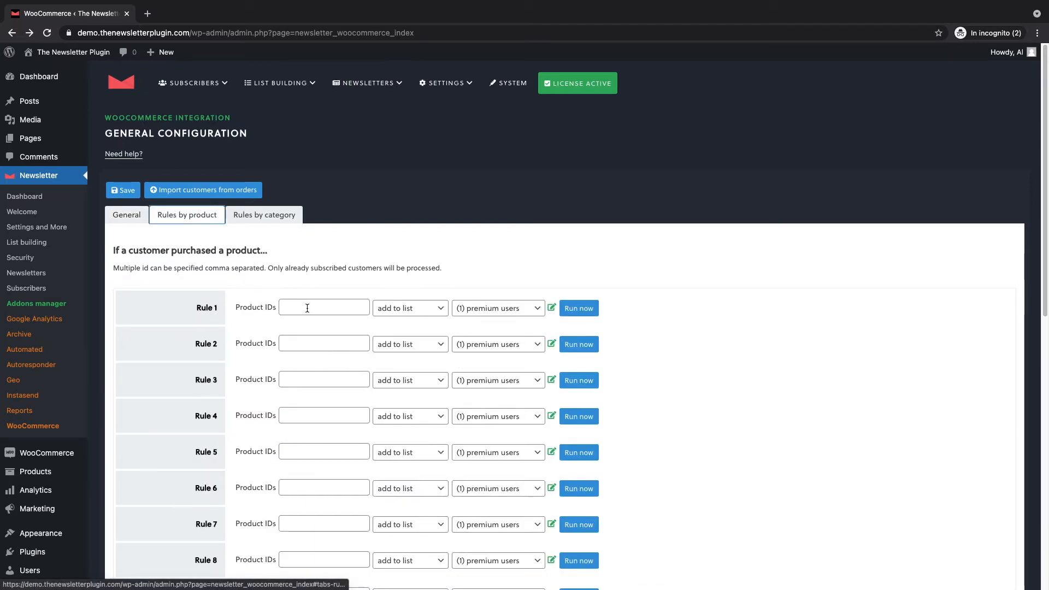
click(410, 308)
click(404, 308)
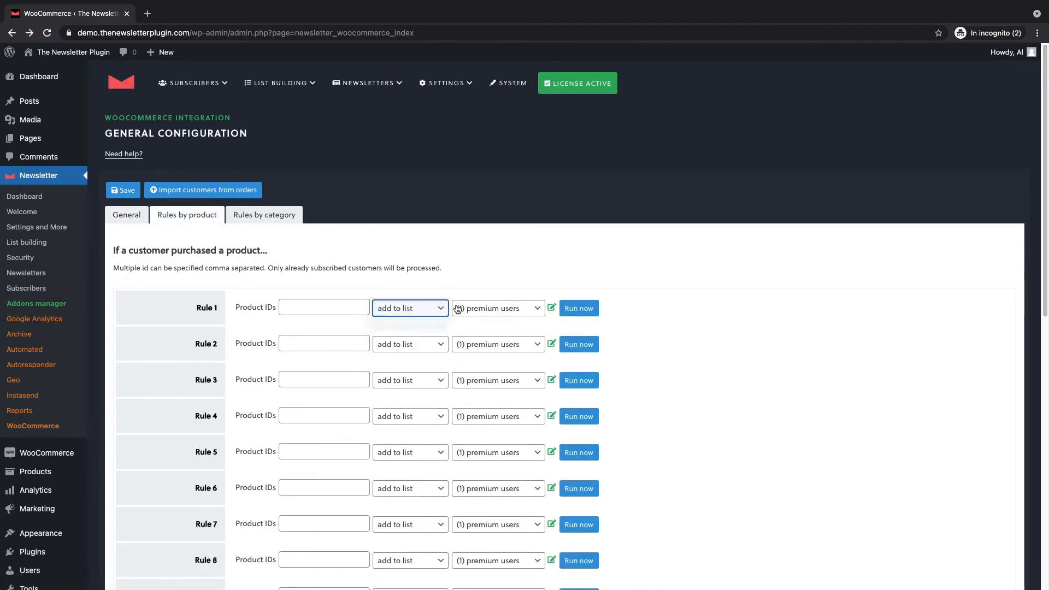
click(458, 309)
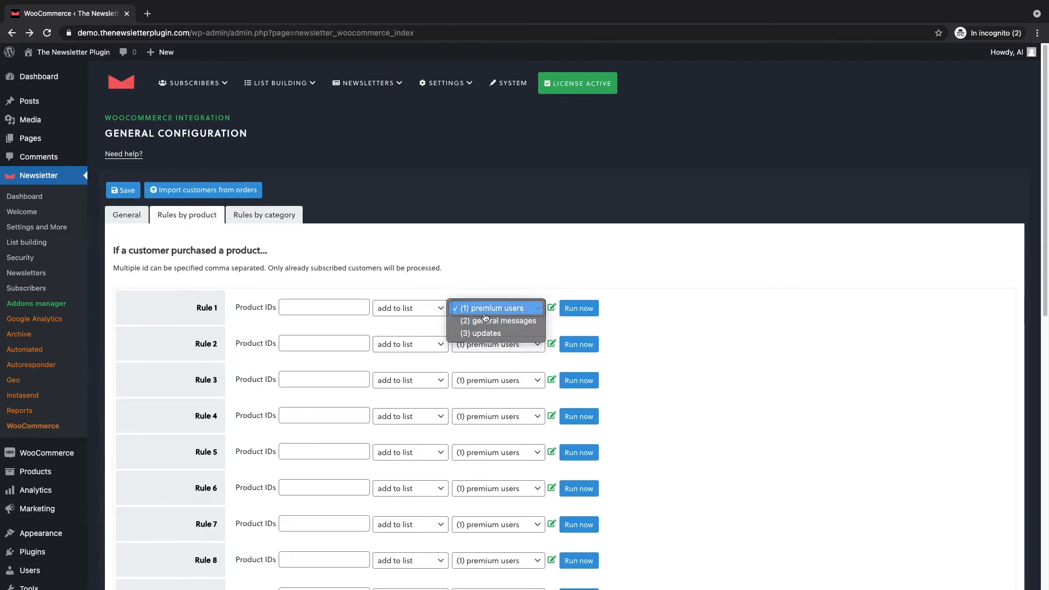
click(484, 314)
scroll(428, 348, down, 1)
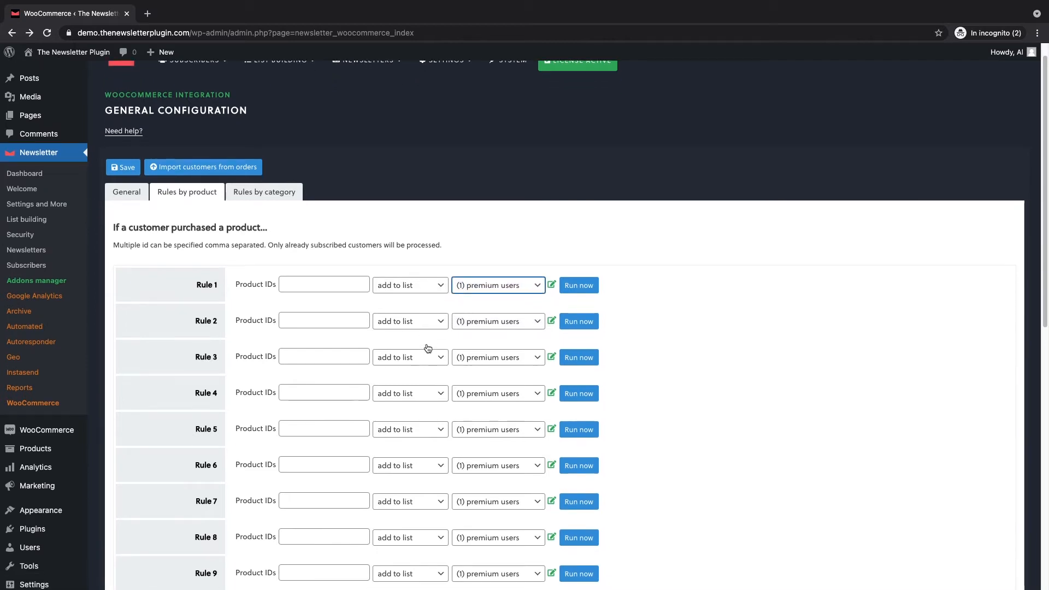
scroll(427, 348, down, 10)
scroll(428, 348, up, 10)
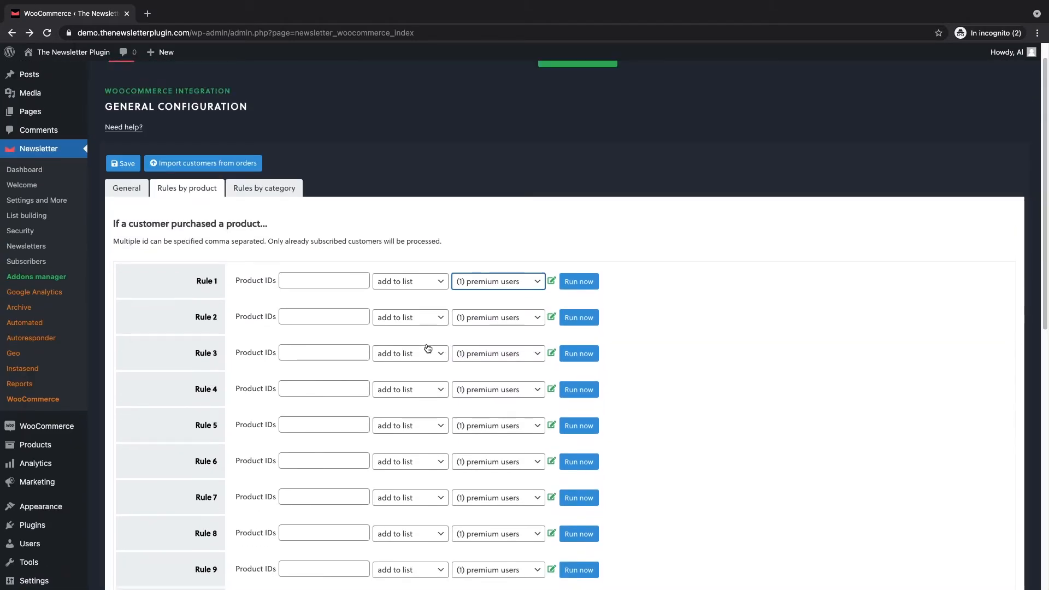
scroll(427, 348, up, 1)
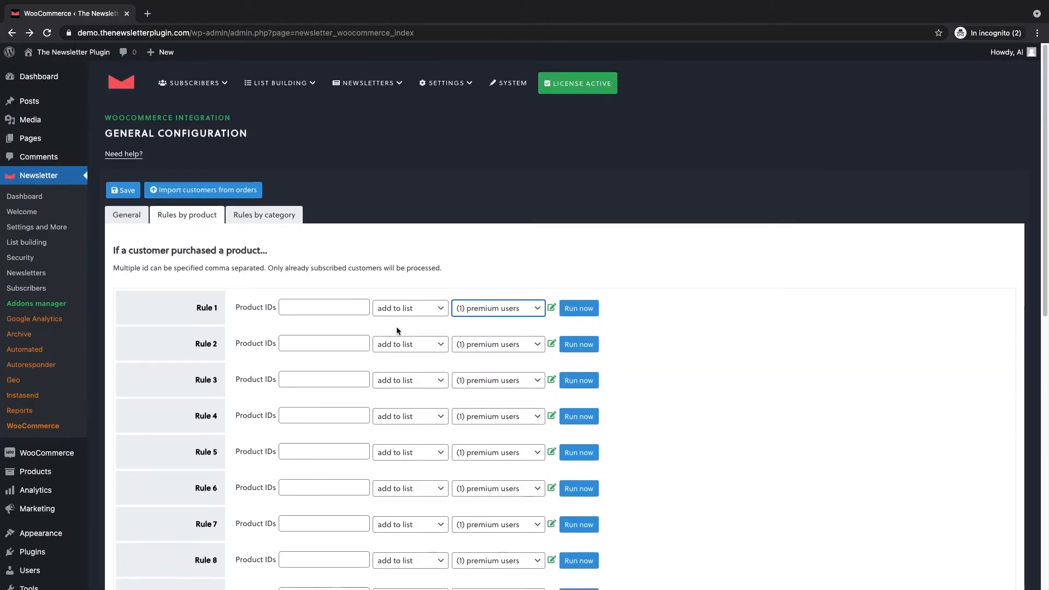
Review the rules by category and save the WooCommerce integration configuration
click(258, 216)
scroll(607, 361, down, 7)
scroll(412, 369, down, 4)
scroll(412, 369, up, 10)
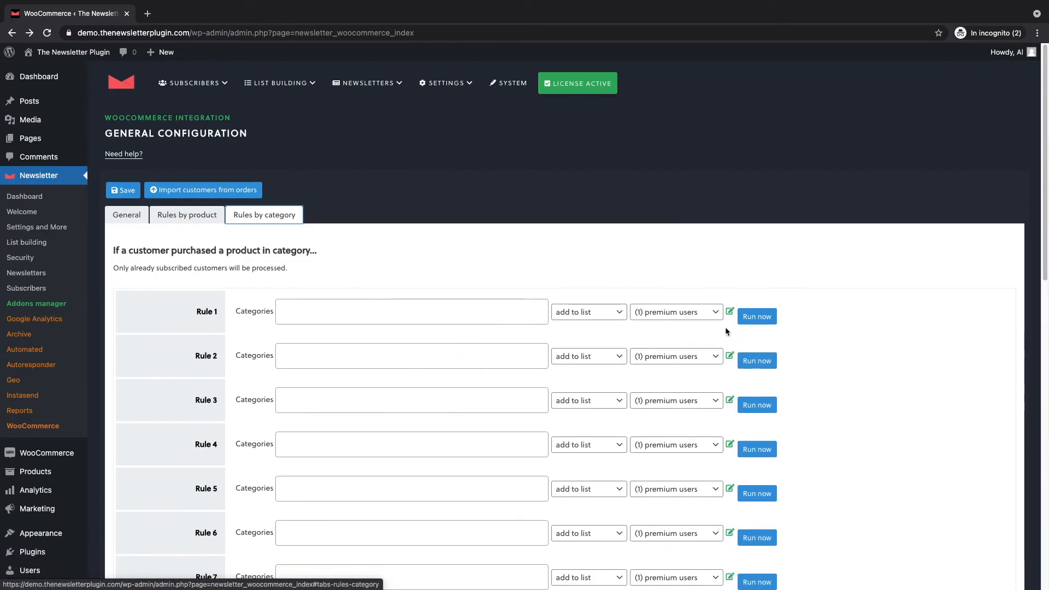
click(136, 193)
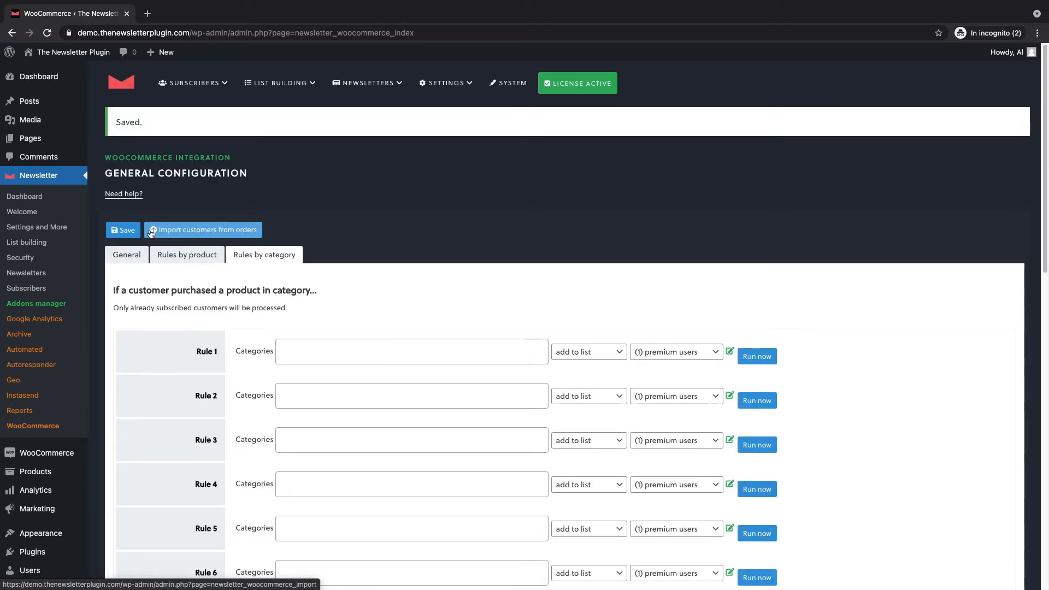
click(126, 257)
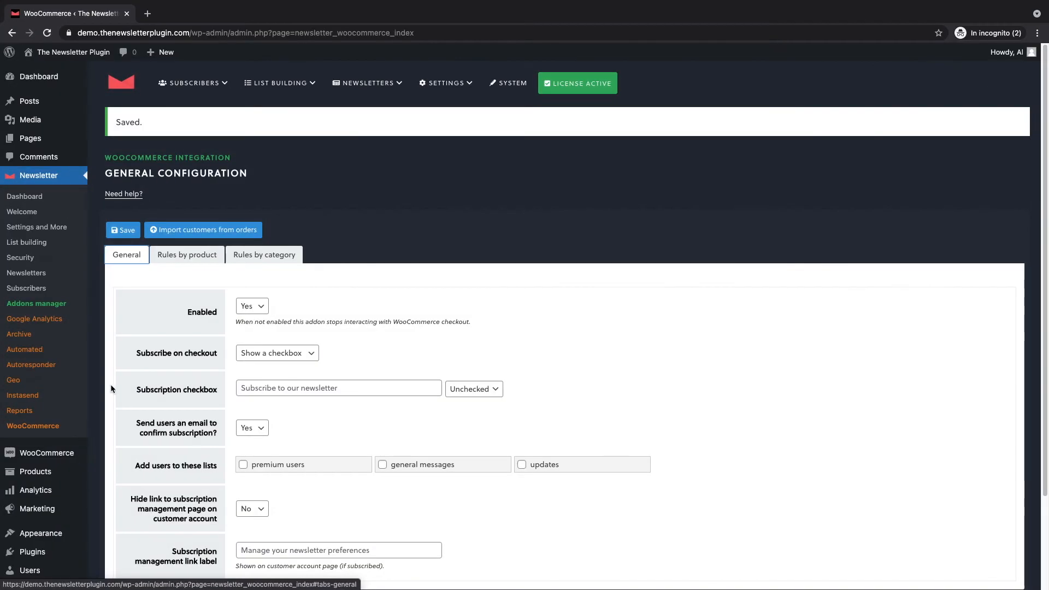
Create a new automated newsletter channel and open its configuration
click(39, 351)
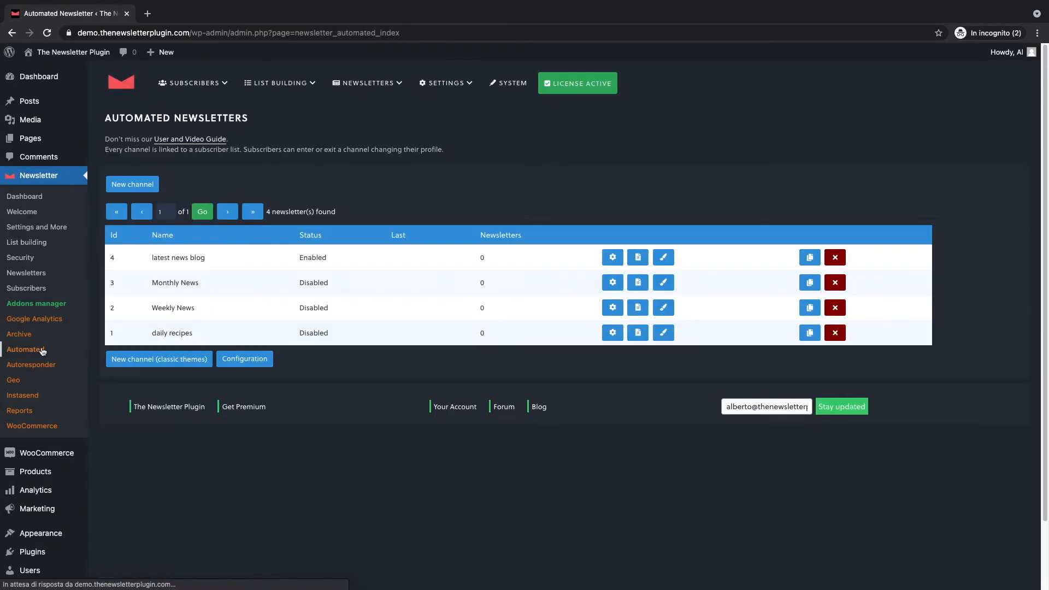
click(144, 187)
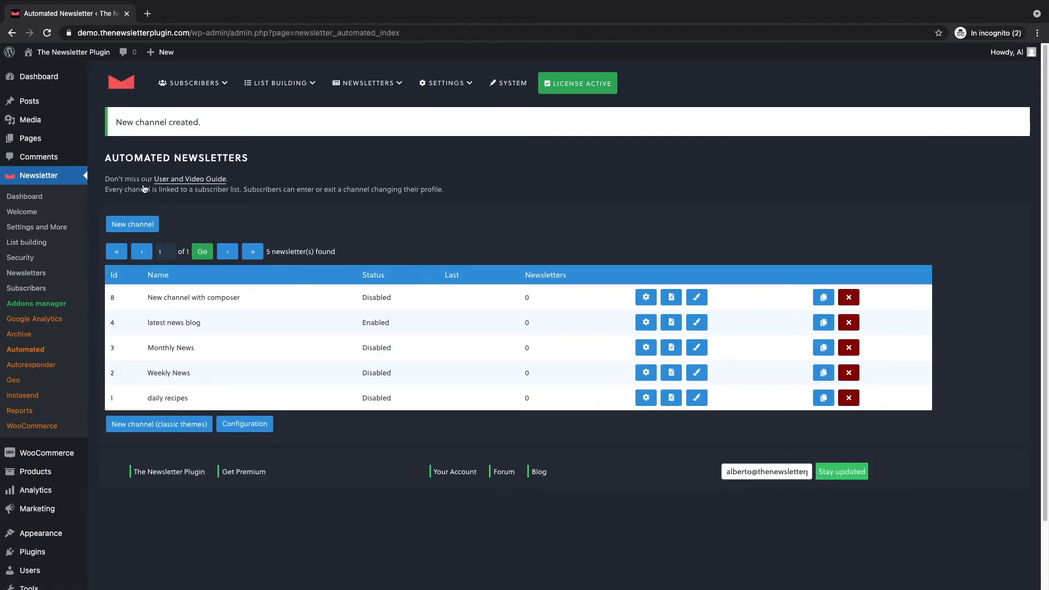
click(650, 296)
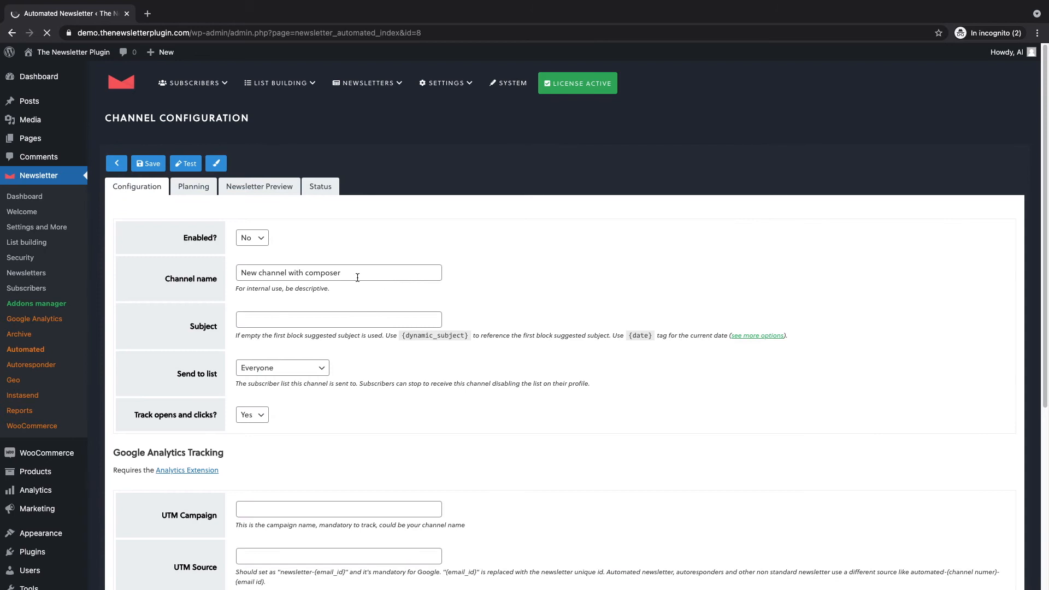
Name the channel "Woocommerce updates" and set its subject to "Check out the latest products on our store!"
drag(407, 276, 241, 273)
text(Woocommerce updates)
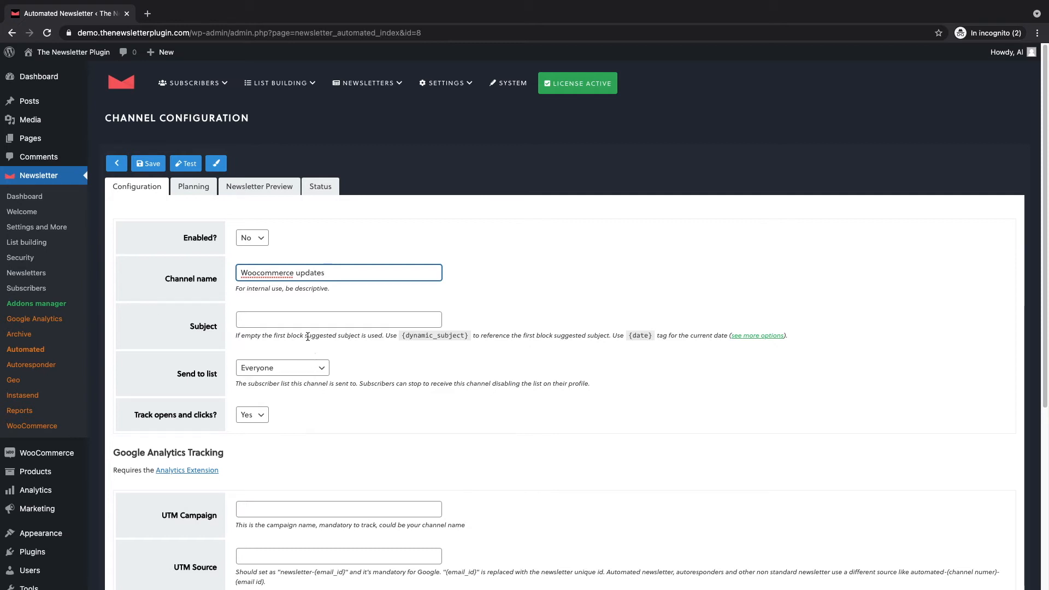
click(316, 322)
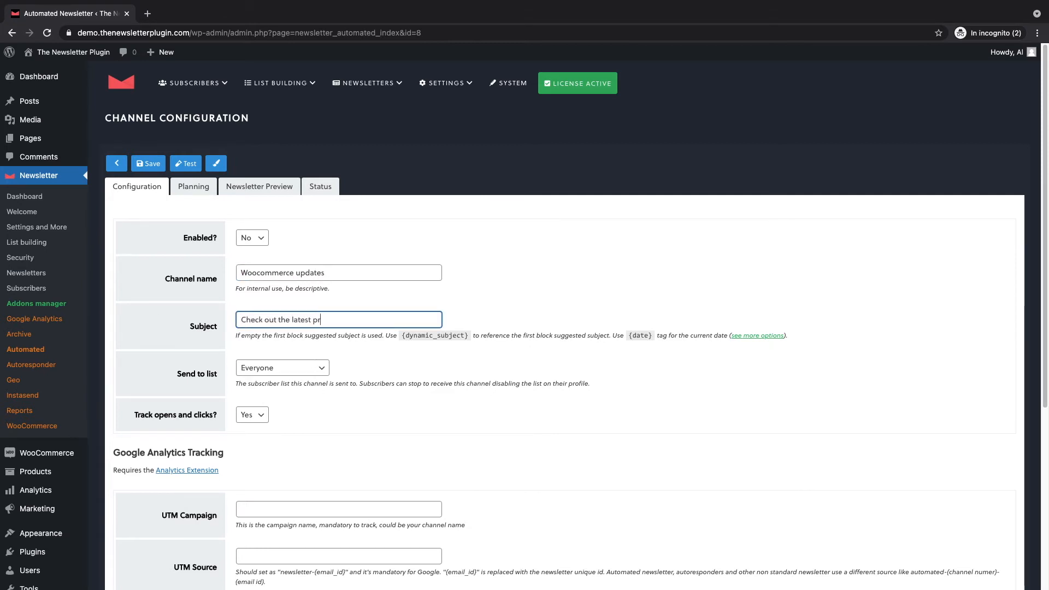
text(Check out the latest products on our store!)
Send the channel to the (3) updates list and save its configuration
click(301, 371)
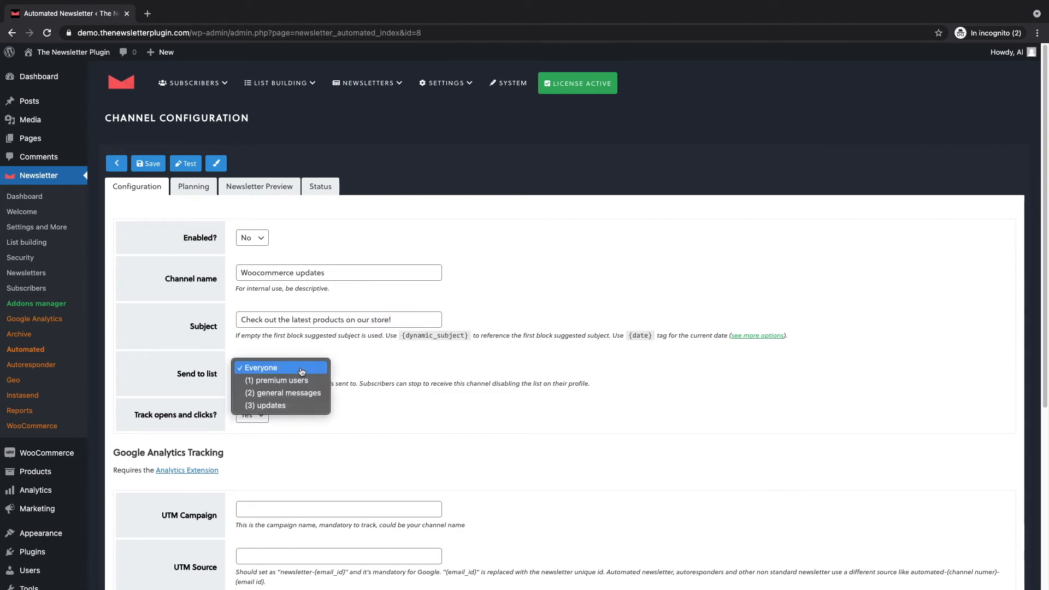
click(320, 408)
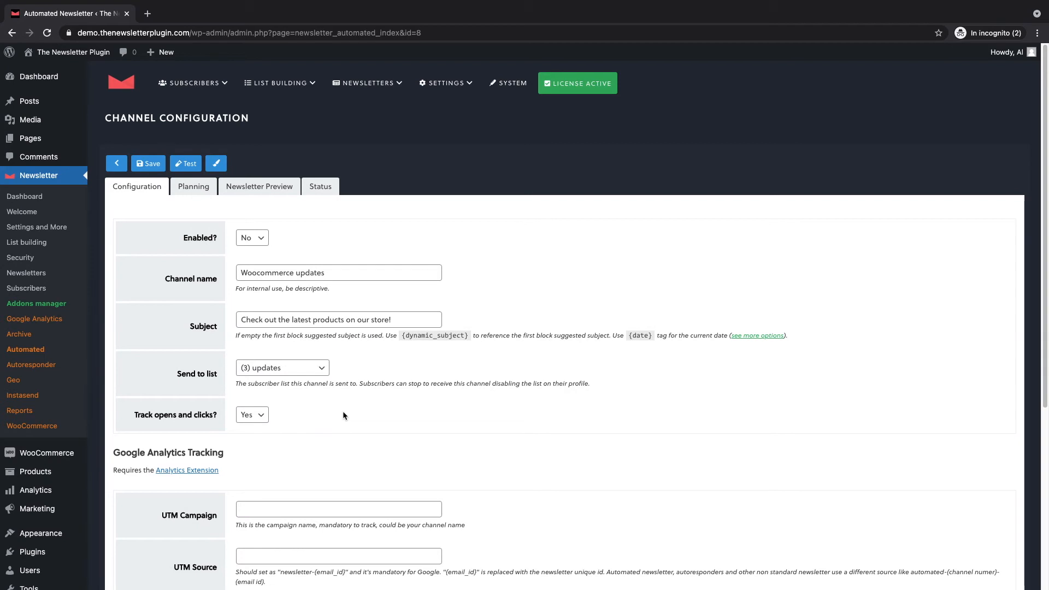
scroll(342, 413, down, 5)
scroll(342, 414, up, 5)
click(153, 164)
Plan the channel with Monday of week 4 ticked, delivery at 08:00 and a second delivery at 10:00, and save
click(198, 184)
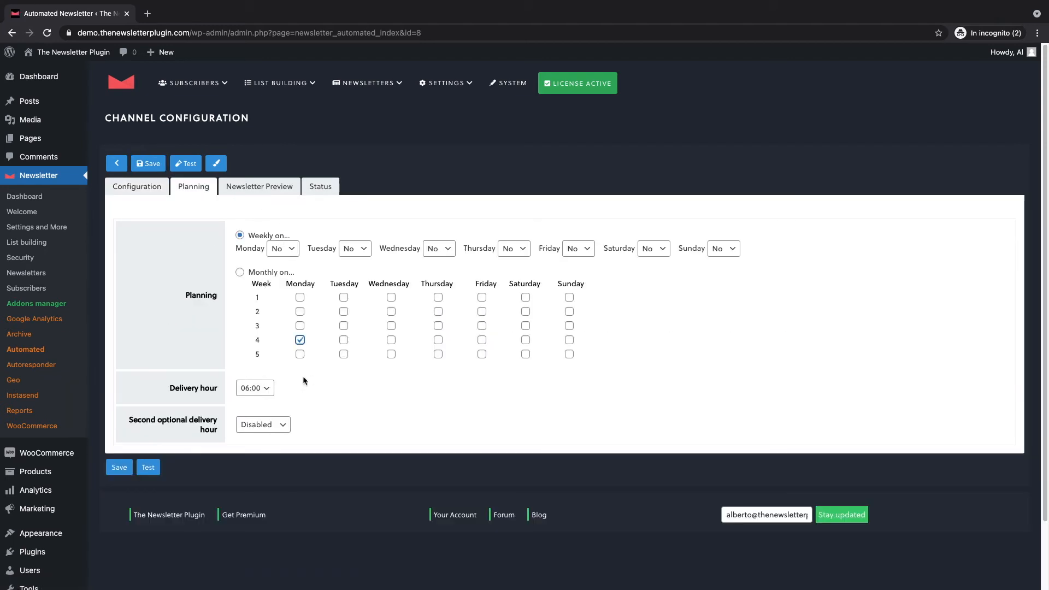
click(267, 425)
click(279, 438)
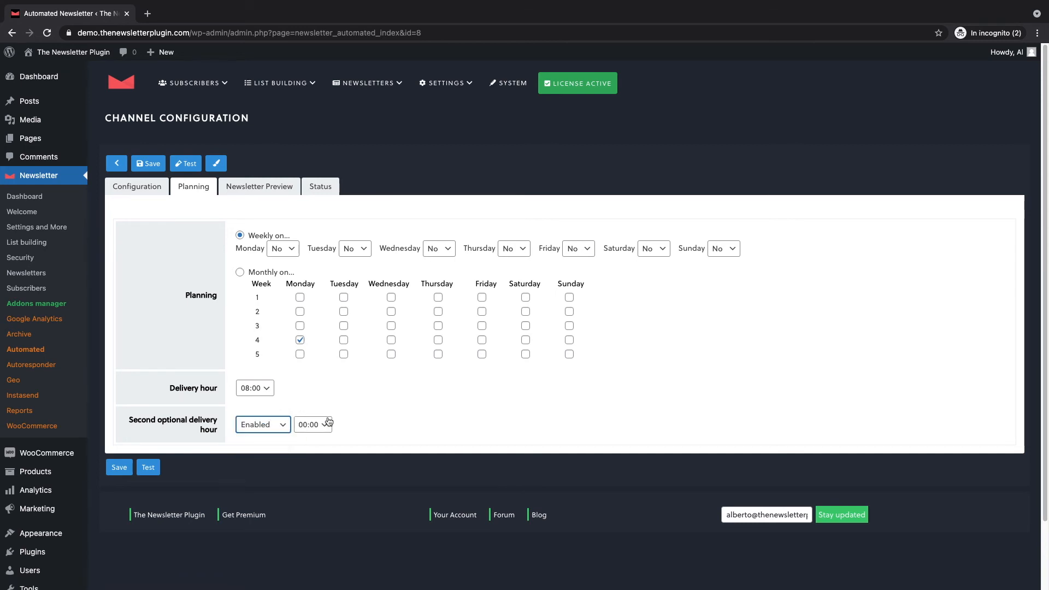
click(327, 424)
click(311, 551)
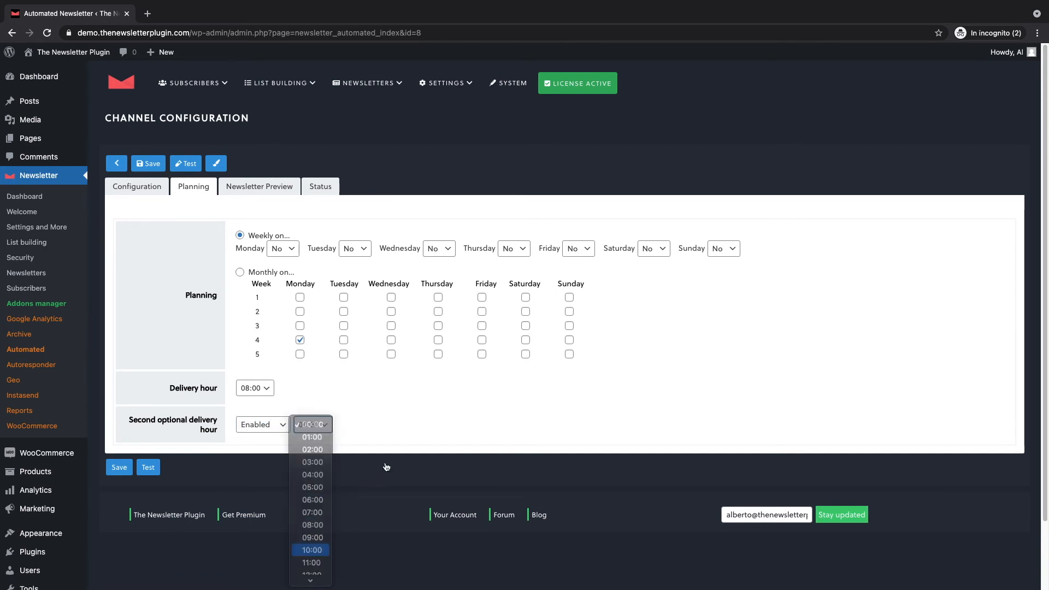
click(141, 165)
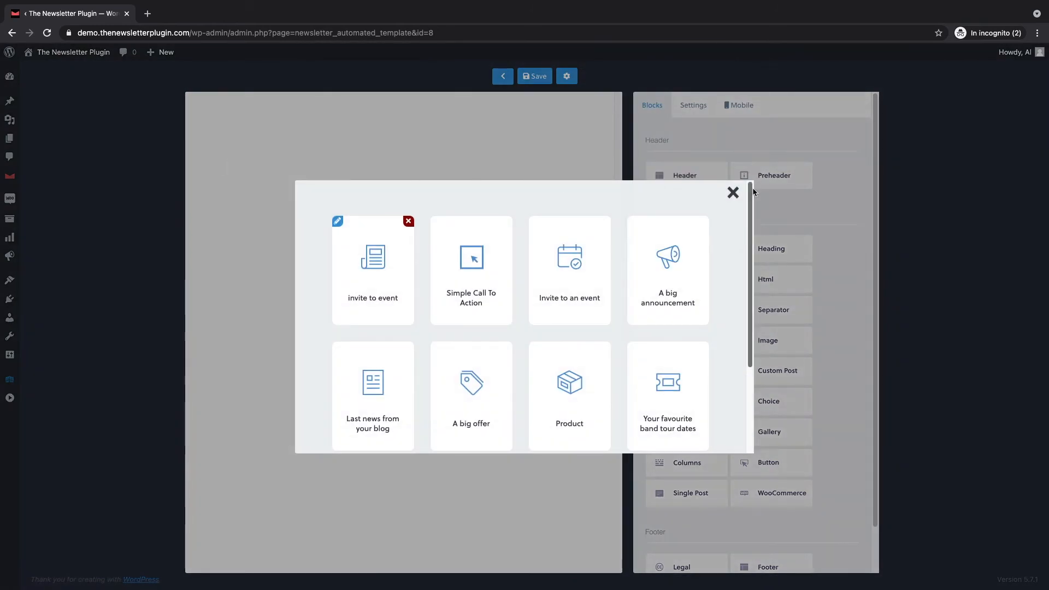
Dismiss the preset templates and add a Header block to the blank newsletter
click(733, 193)
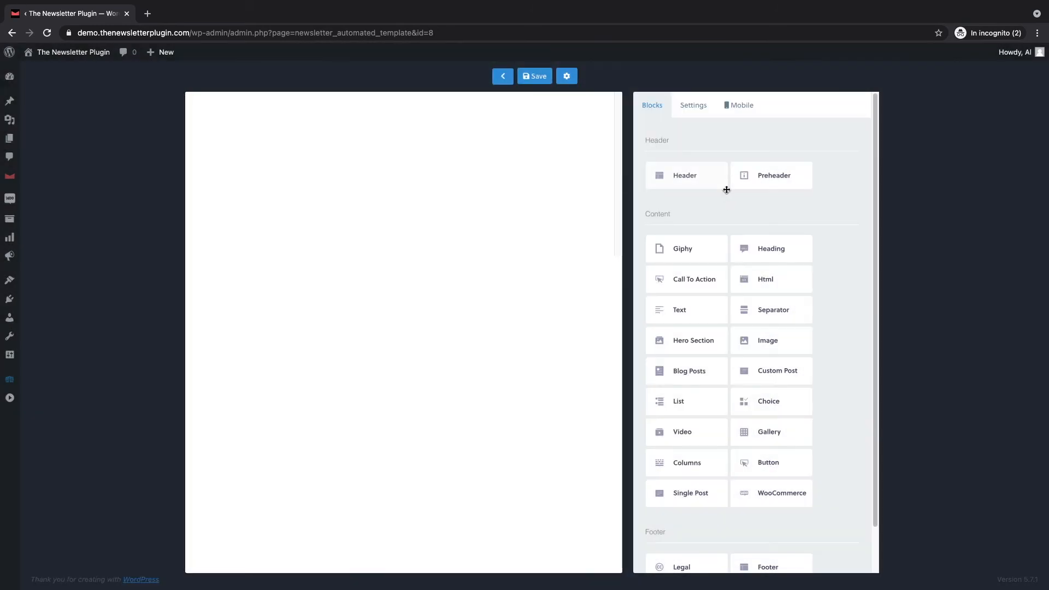
drag(718, 179, 509, 134)
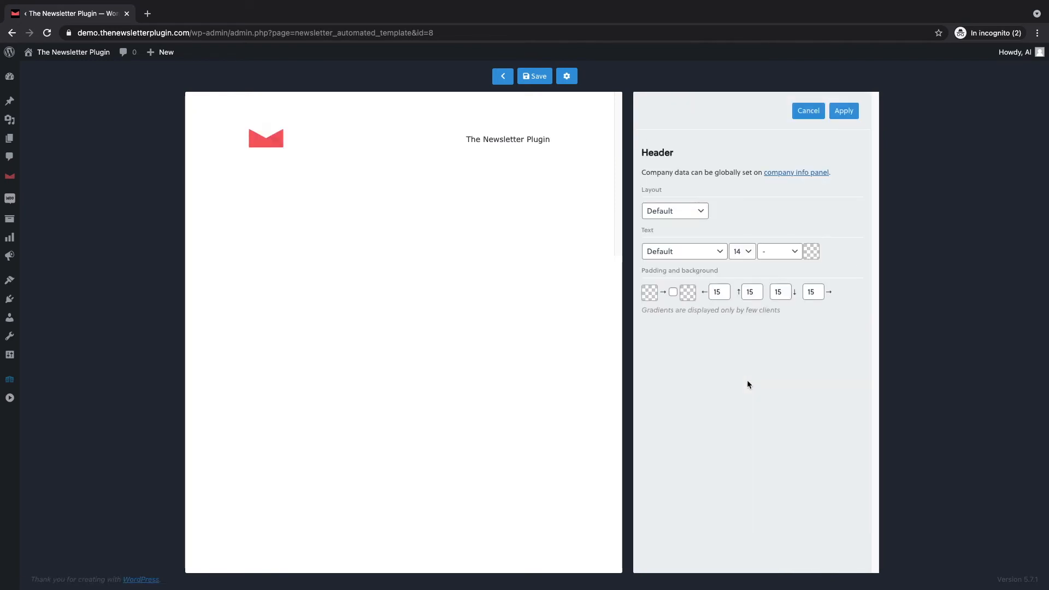
Apply the header settings, then add a Footer block beneath the header and apply its default settings
click(843, 111)
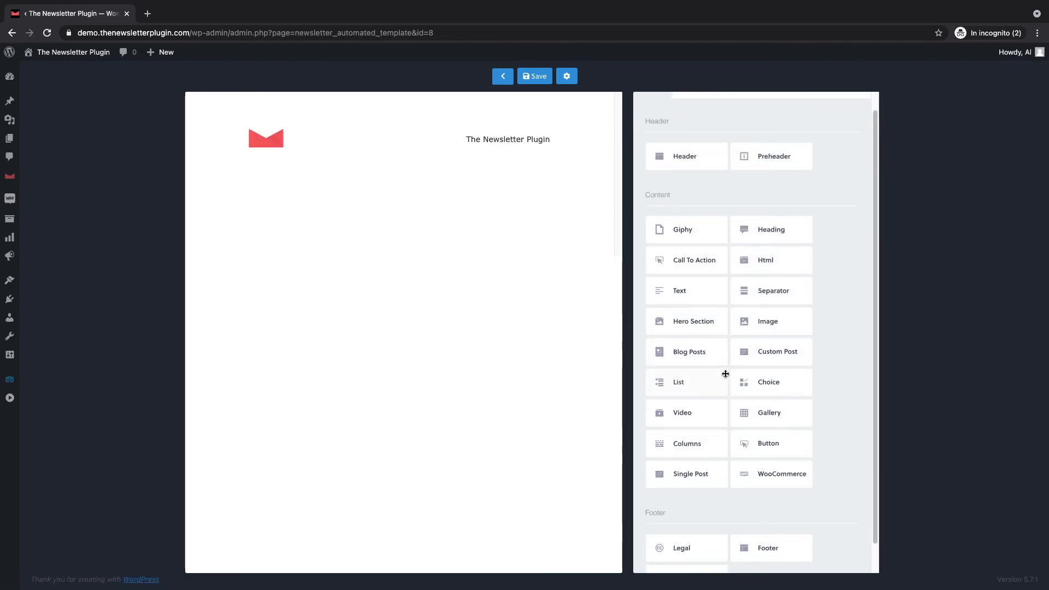
scroll(777, 557, down, 1)
drag(777, 523, 407, 244)
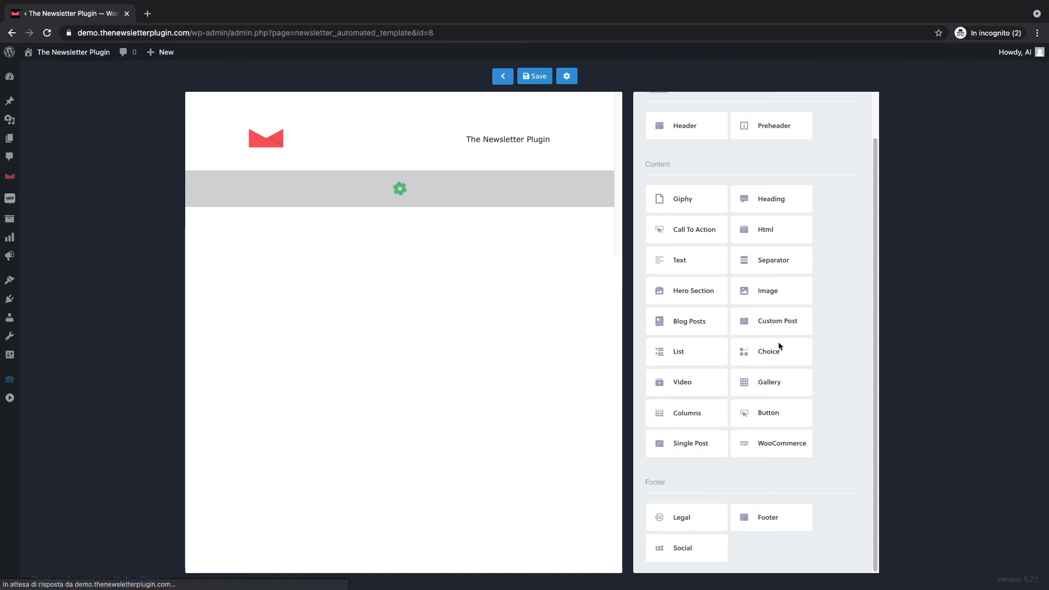
click(843, 110)
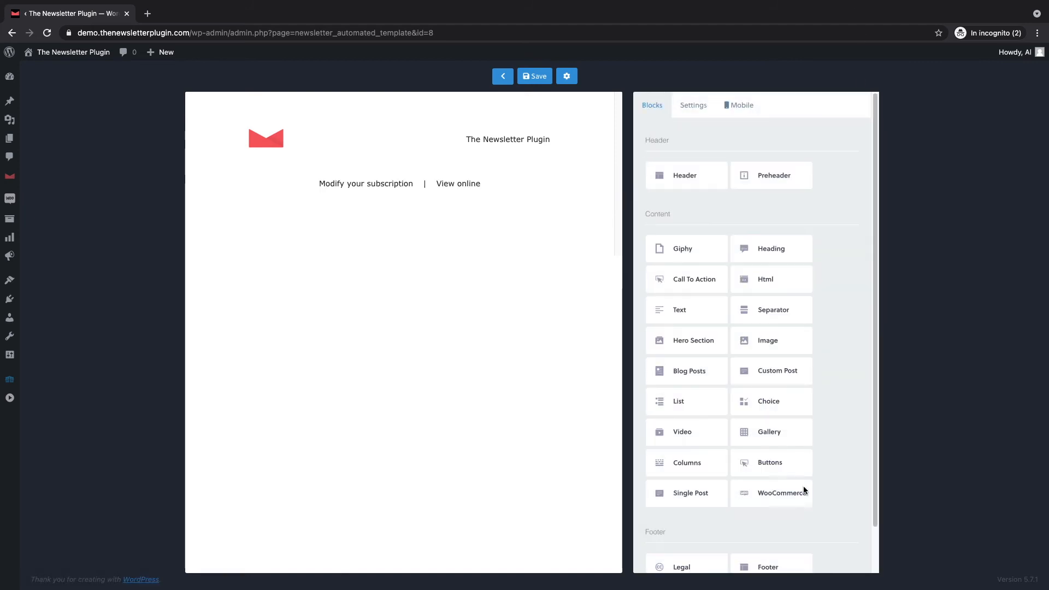
Insert a WooCommerce block between header and footer, checking for new products, including only new ones, and not sending the newsletter without any
drag(767, 497, 438, 177)
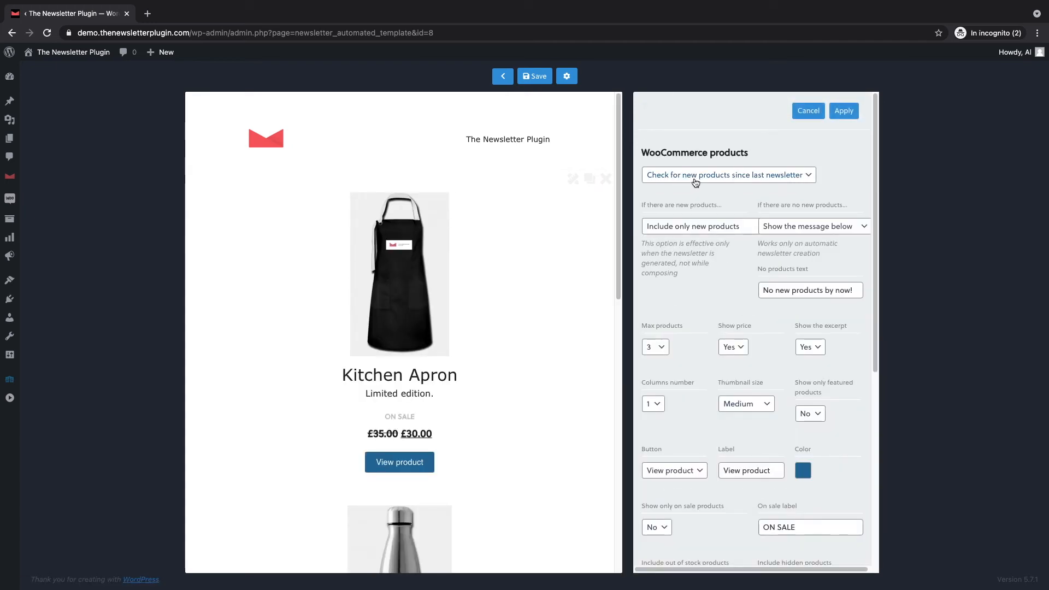
click(696, 181)
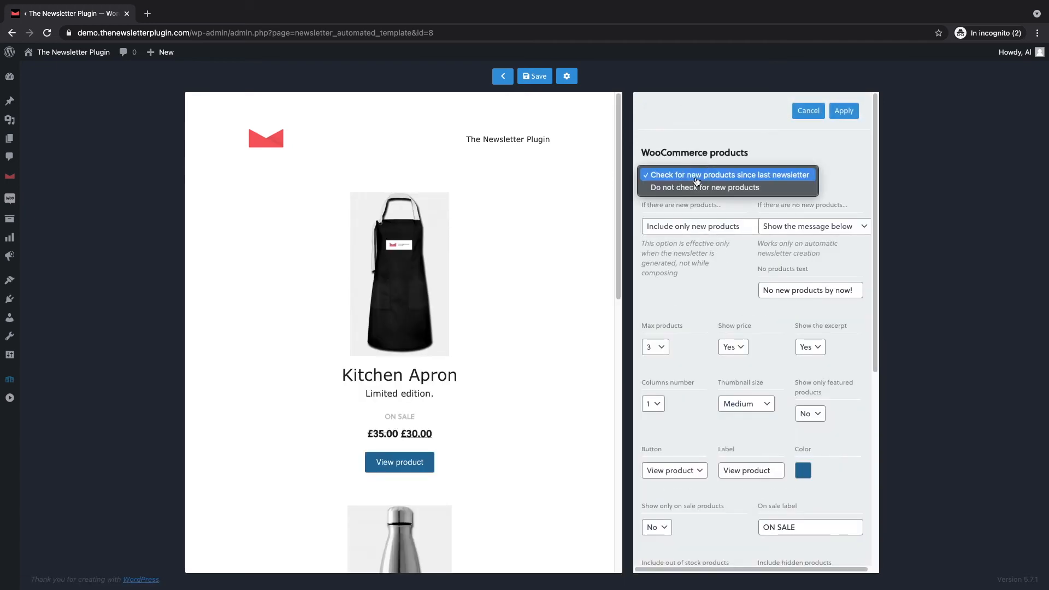
click(809, 174)
click(744, 226)
click(744, 226)
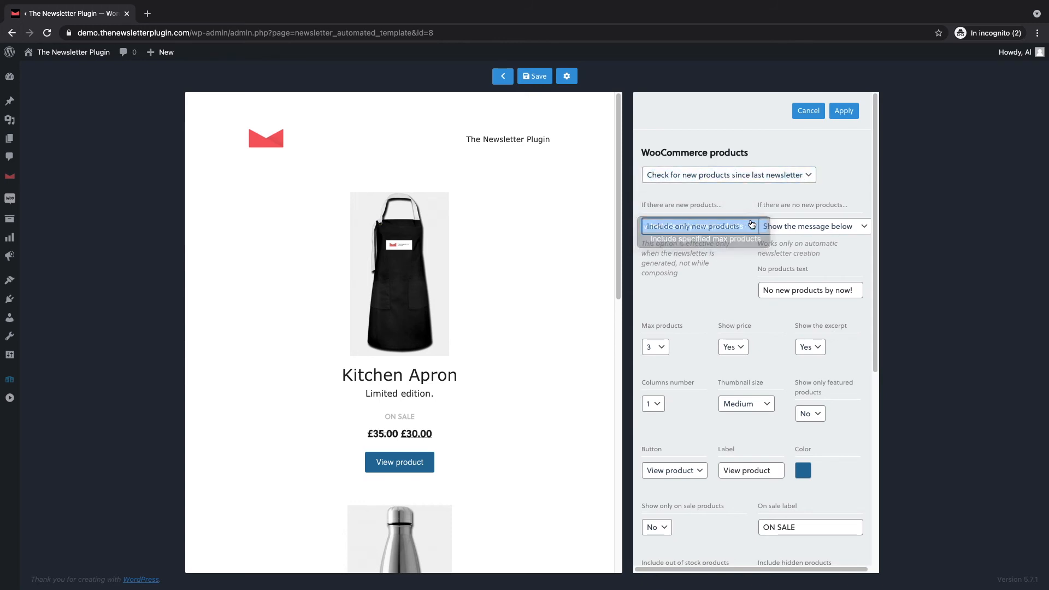
click(850, 229)
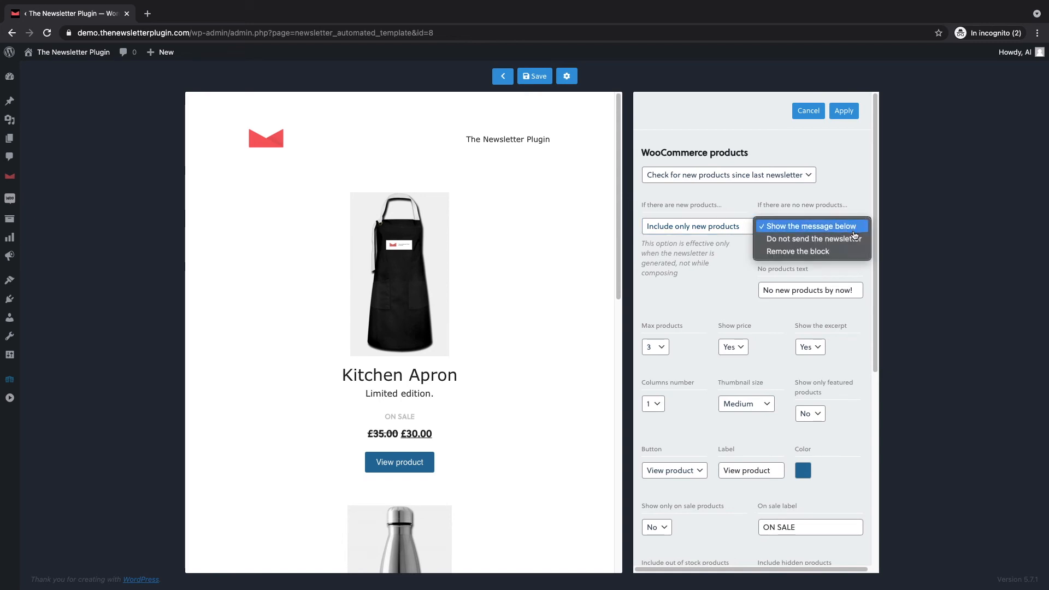
click(854, 239)
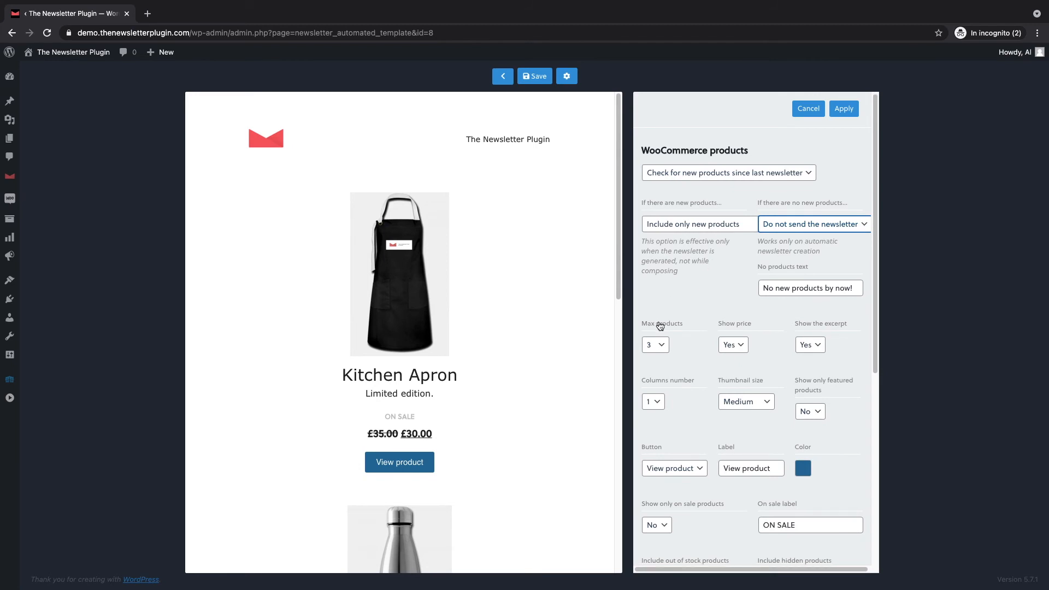
Set the WooCommerce block to a maximum of 4 products in 2 columns and check the layout
click(663, 348)
click(653, 358)
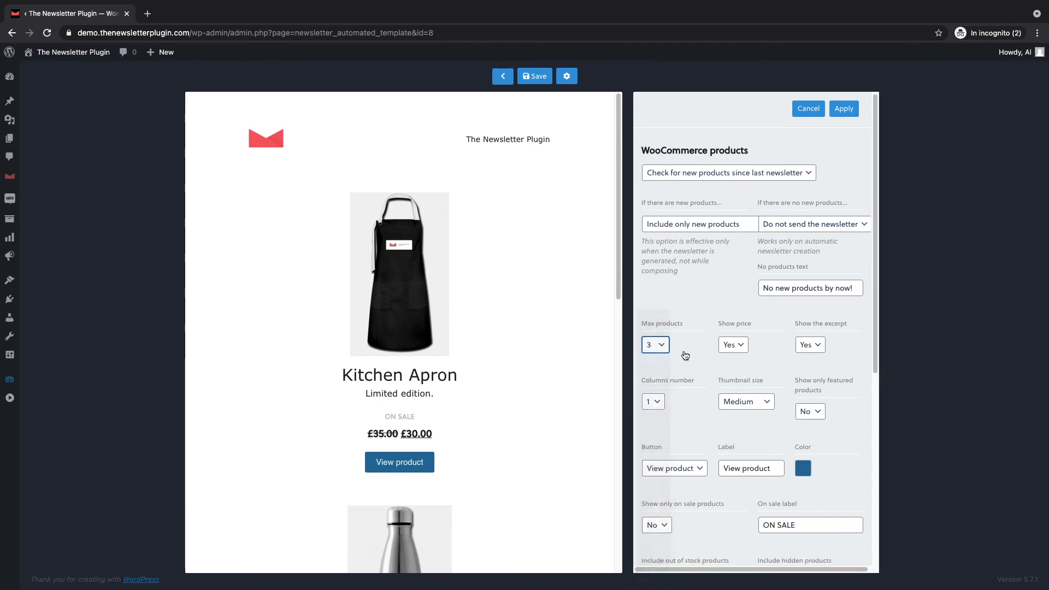
scroll(702, 349, down, 1)
click(655, 392)
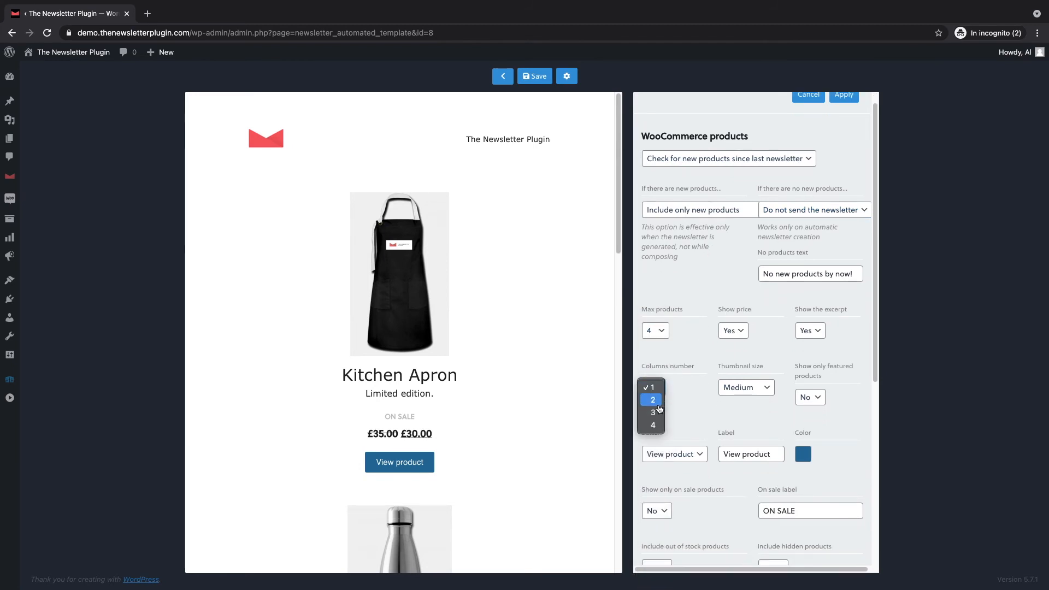
click(657, 404)
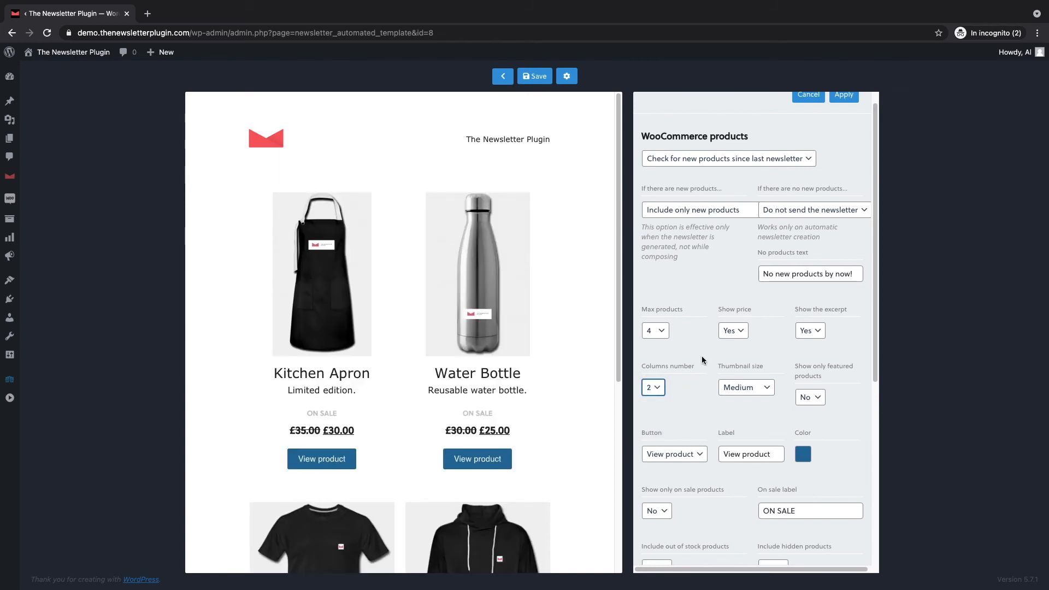
scroll(574, 348, down, 5)
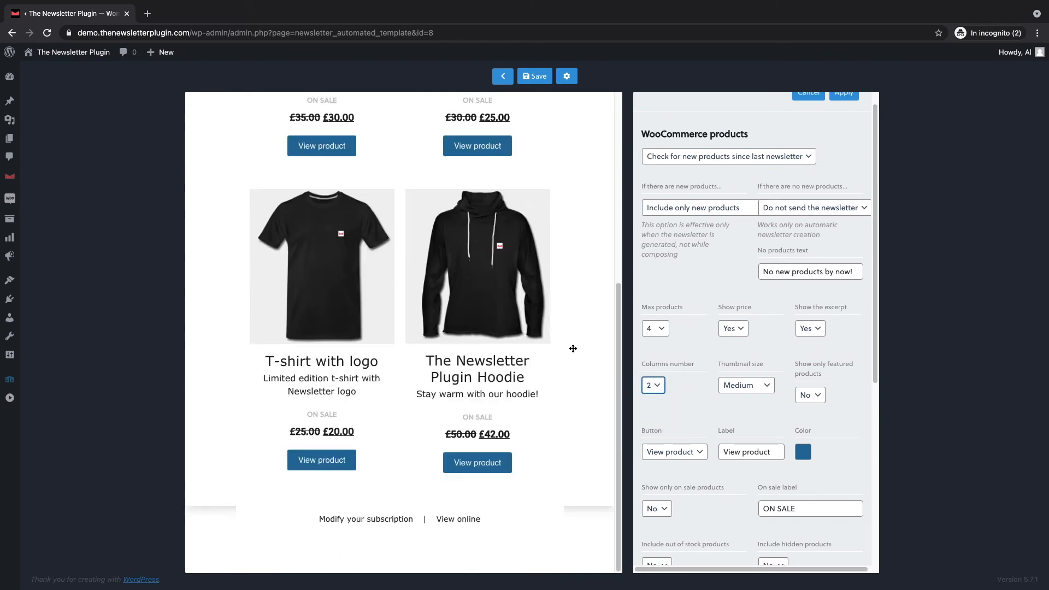
scroll(573, 348, up, 2)
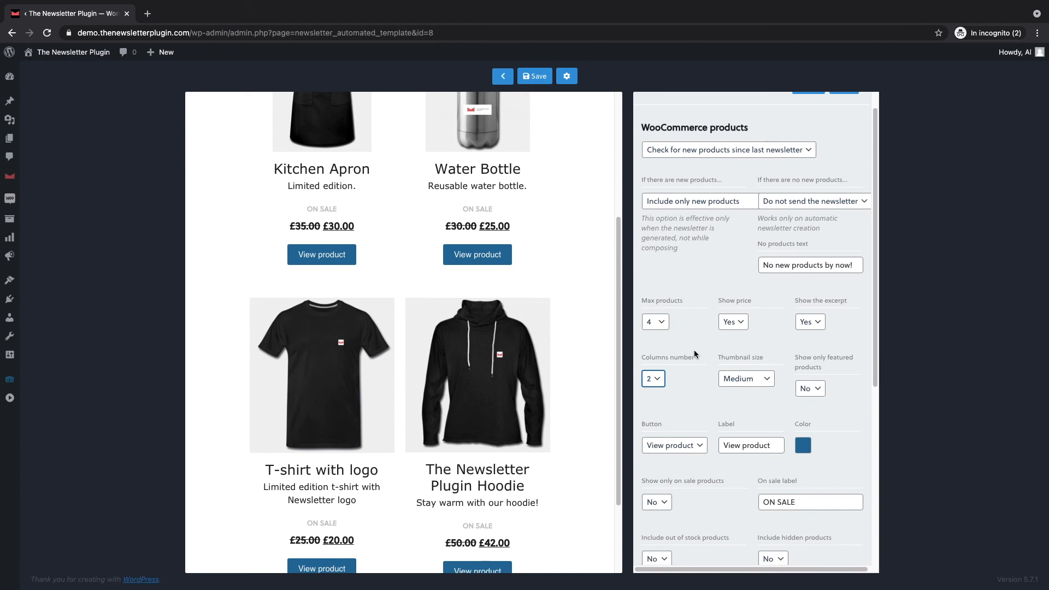
Examine the product block's remaining options, including button type, categories, tags, product IDs, fonts and padding
scroll(694, 354, down, 2)
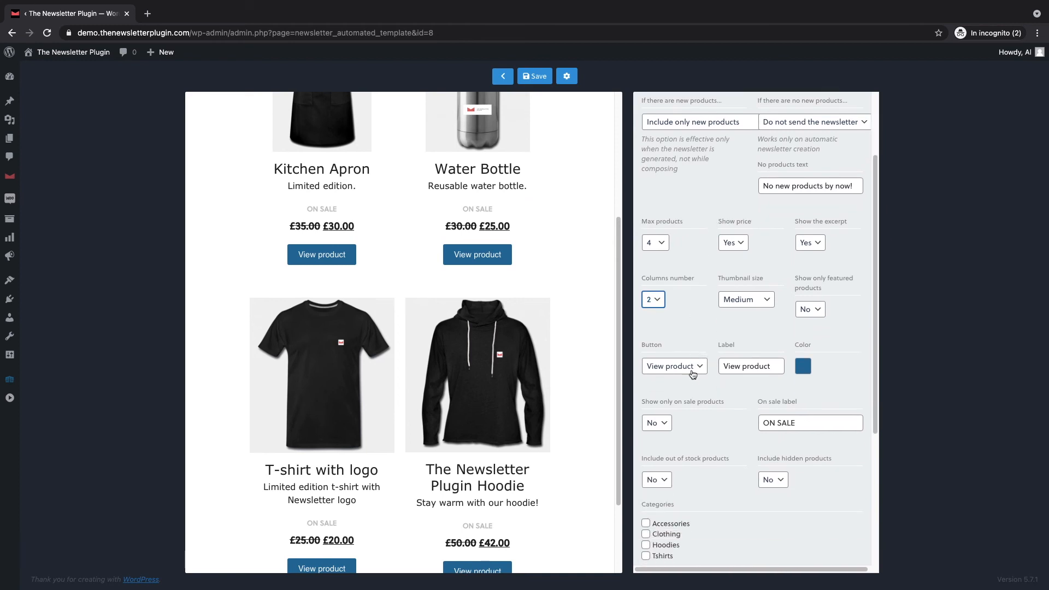
click(699, 370)
click(701, 374)
scroll(704, 382, down, 3)
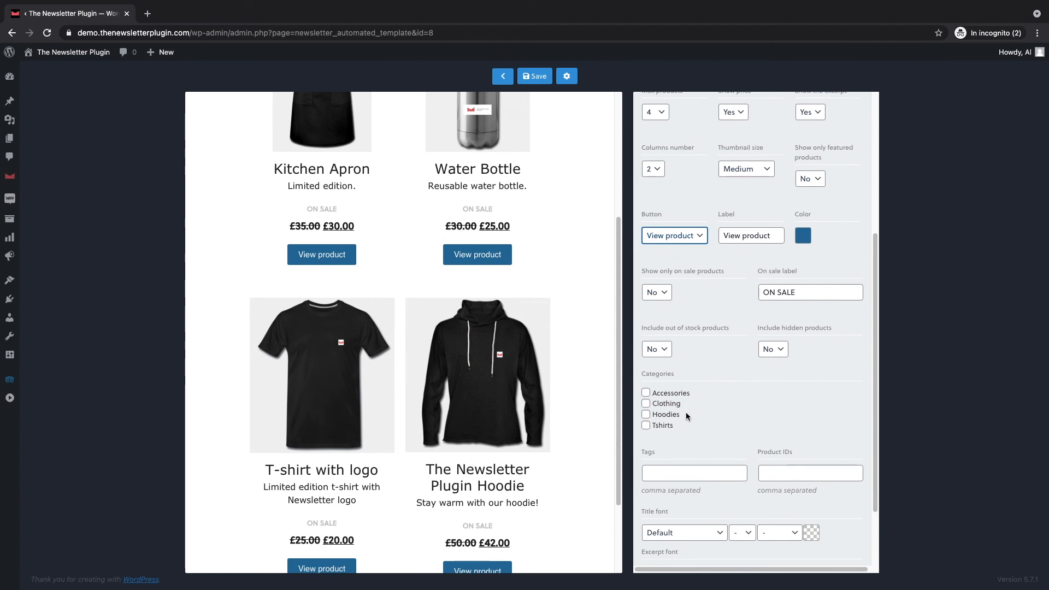
click(677, 470)
click(765, 472)
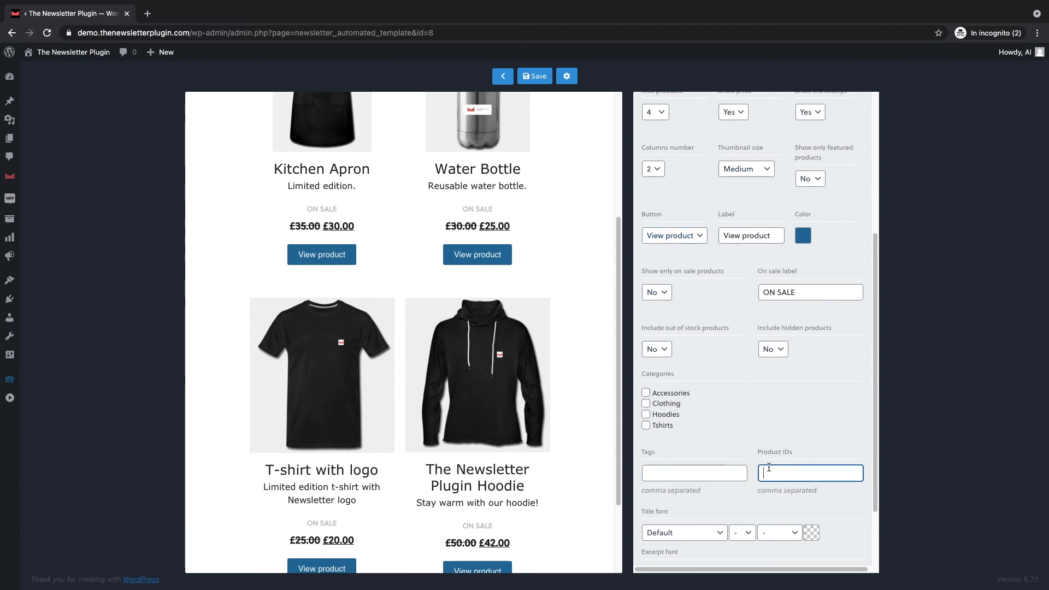
scroll(760, 420, down, 1)
scroll(759, 419, down, 3)
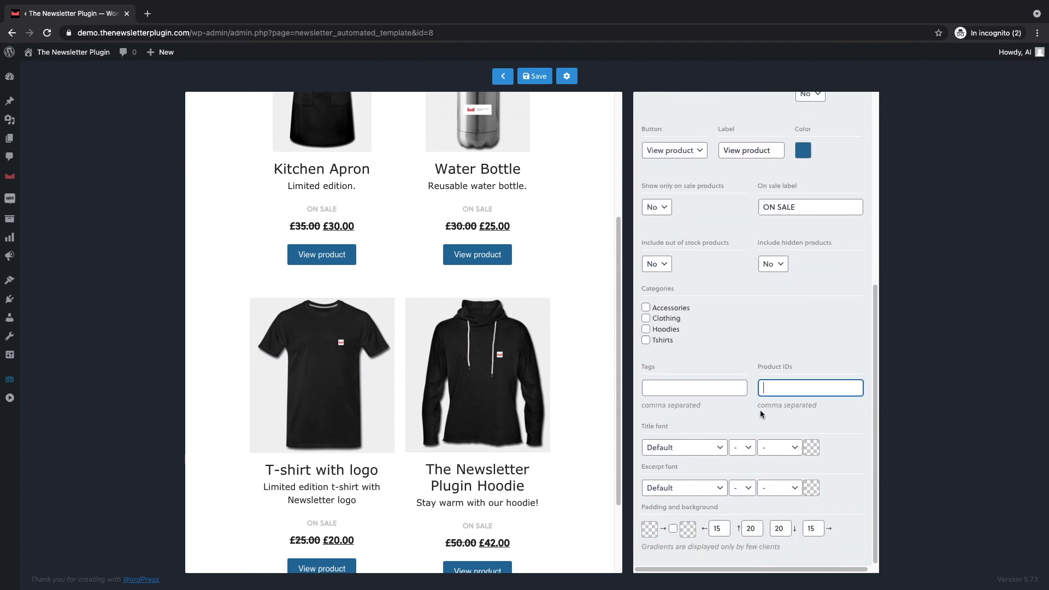
scroll(512, 370, down, 4)
scroll(519, 274, up, 10)
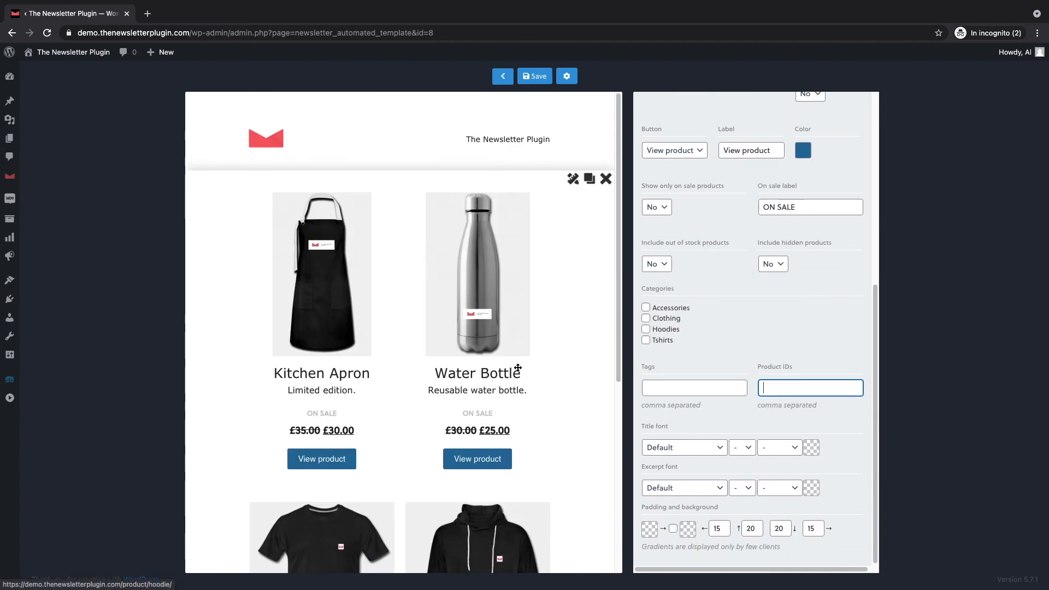
Save the newsletter design, return to the channel configuration and review the generated newsletter preview
click(538, 76)
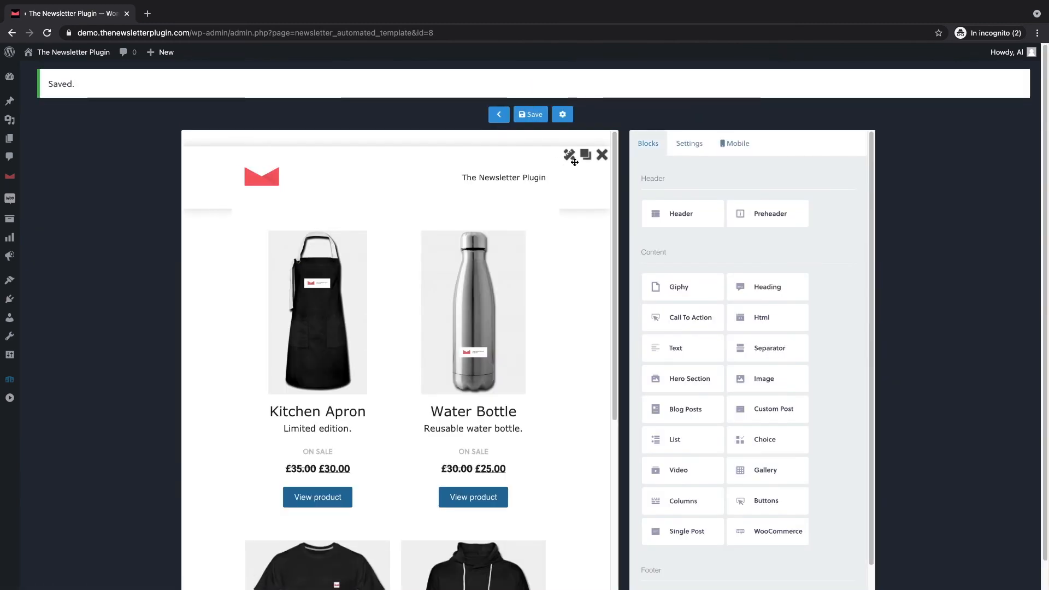
click(564, 119)
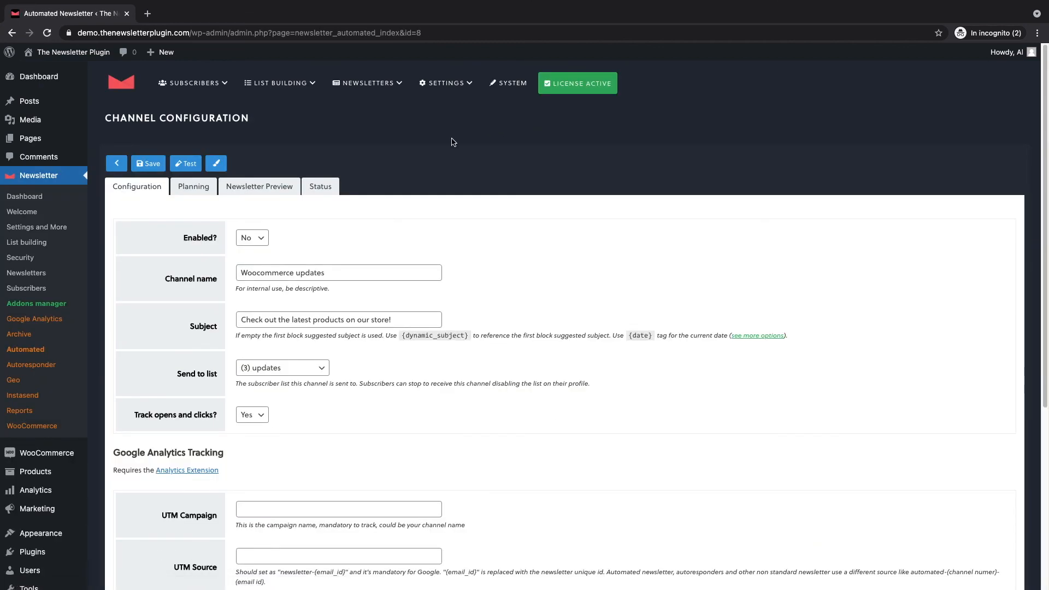
click(283, 186)
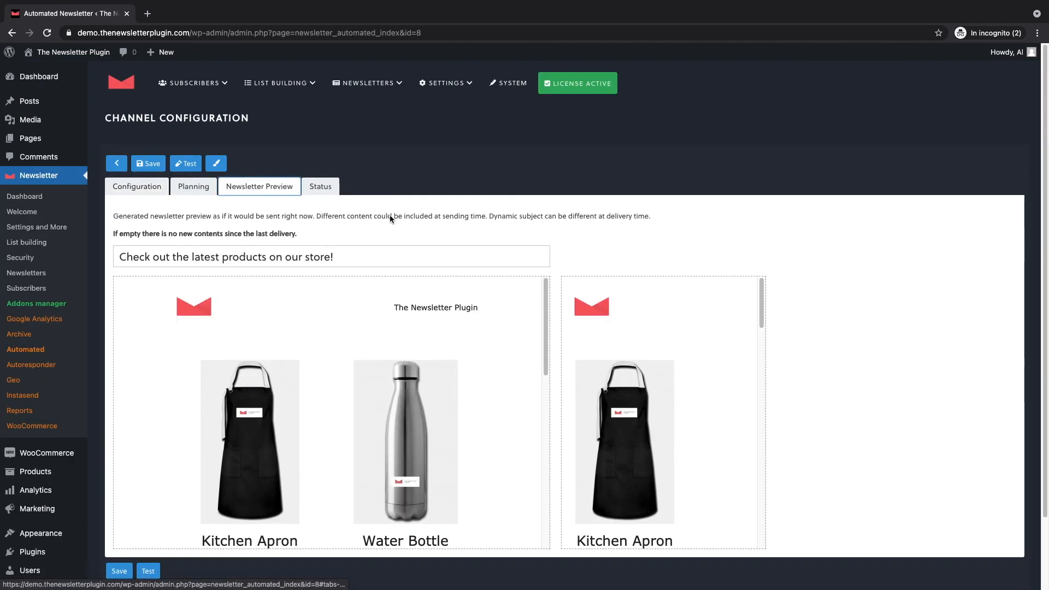
scroll(509, 309, down, 3)
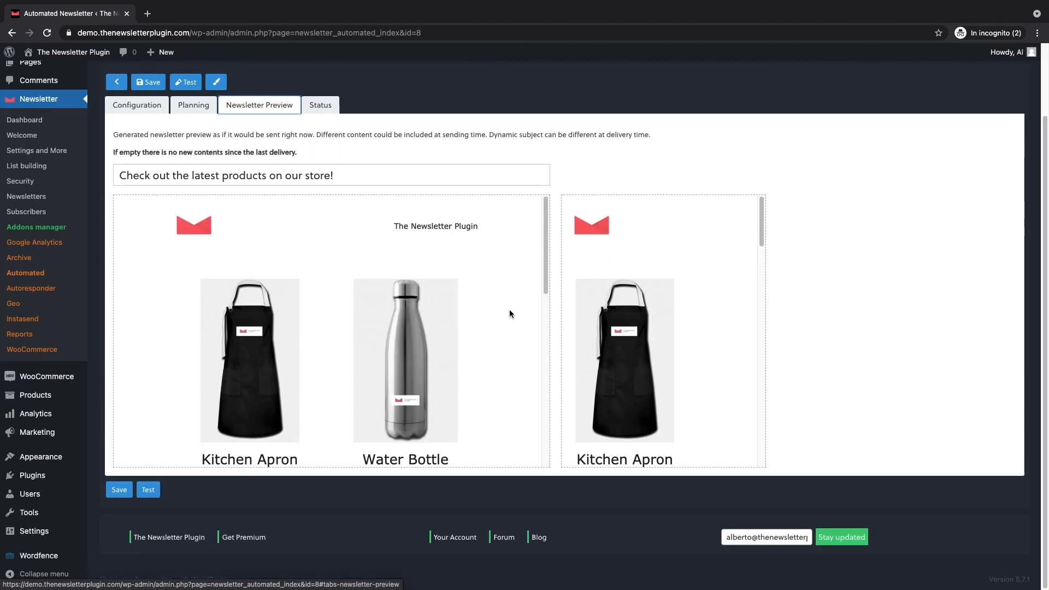
scroll(523, 270, down, 6)
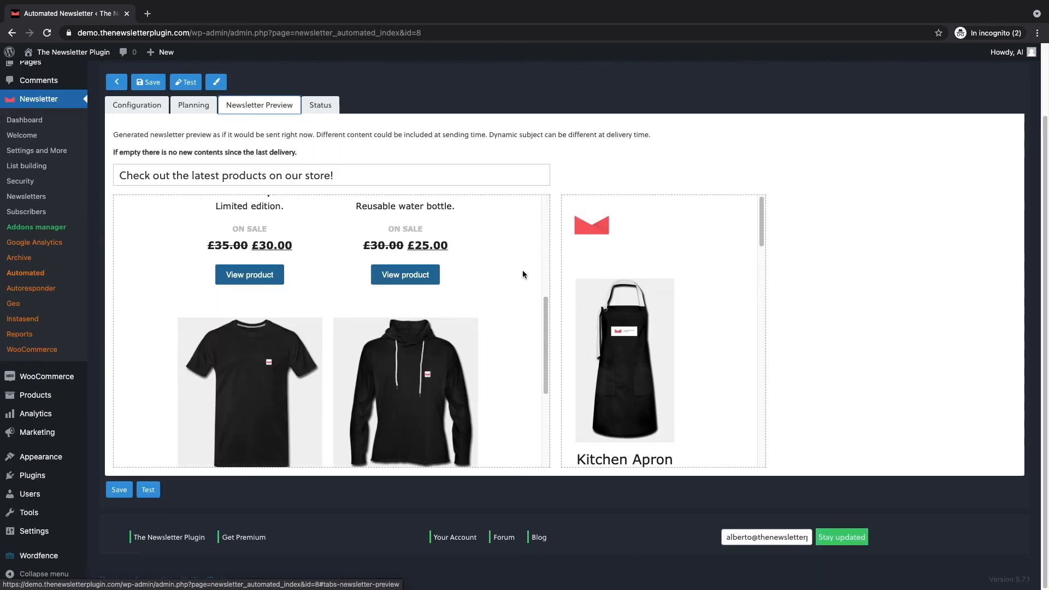
scroll(522, 274, up, 10)
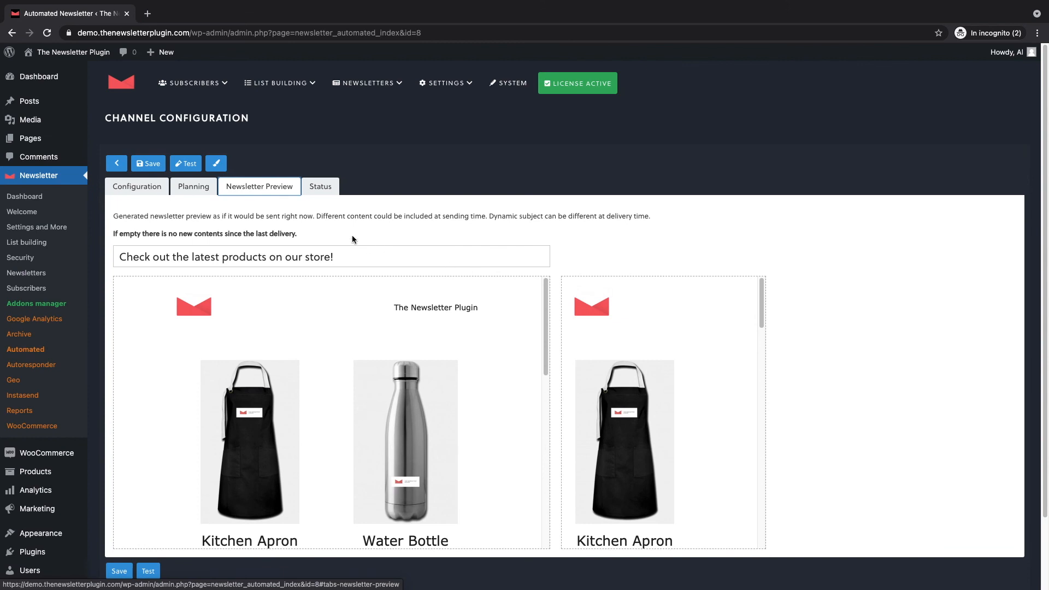